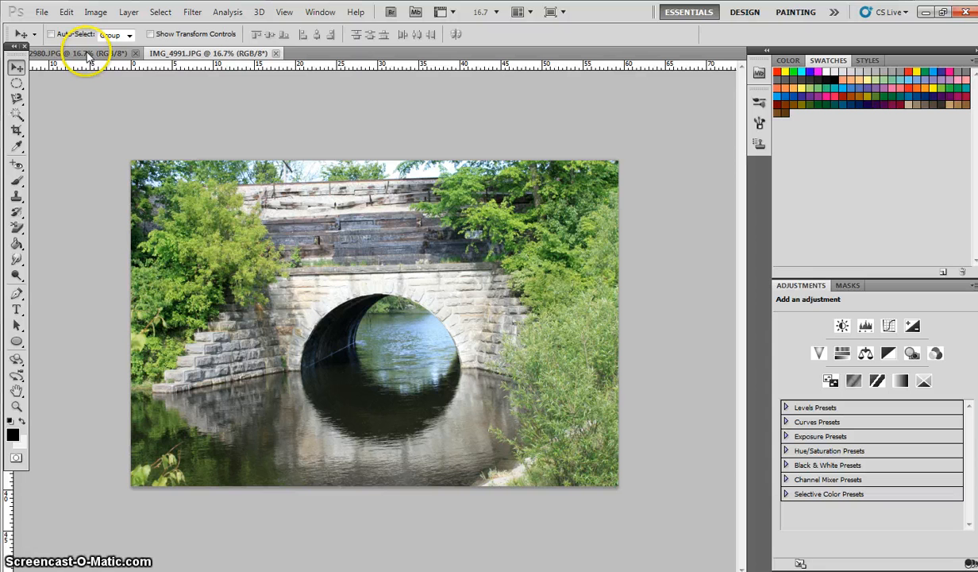
# - Compare the turtle photo with the bridge photo, finishing on the turtle image
pyautogui.click(196, 54)
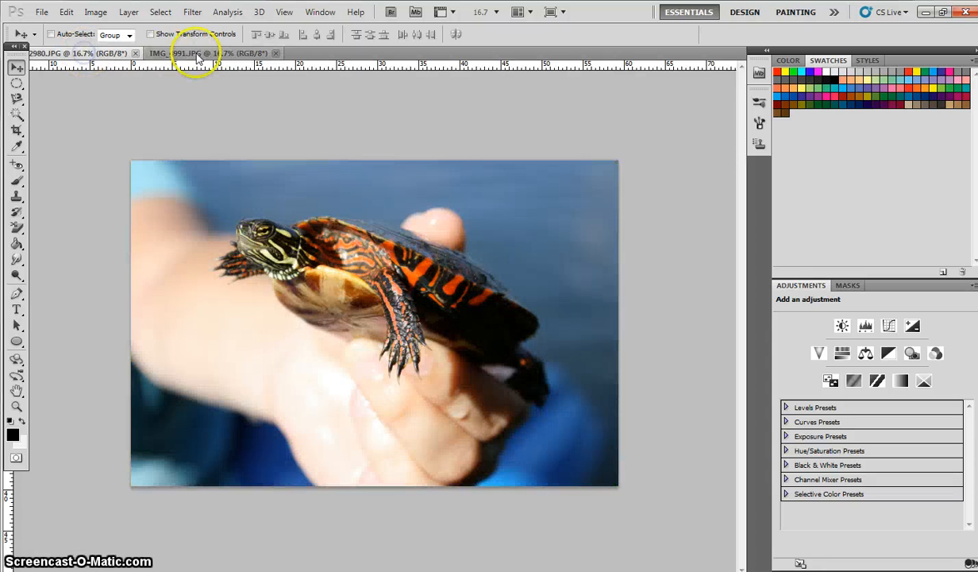
pyautogui.click(197, 54)
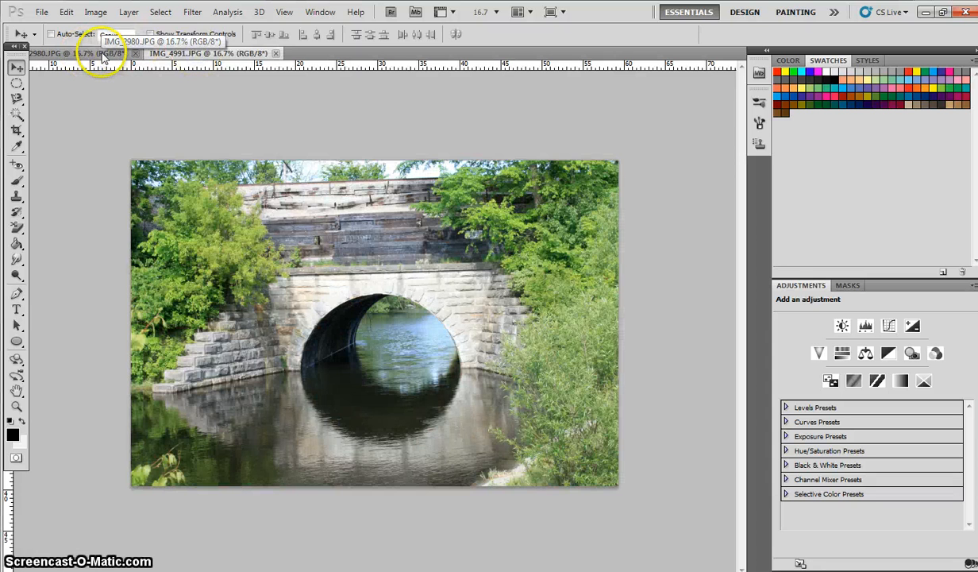
pyautogui.click(102, 53)
pyautogui.click(203, 54)
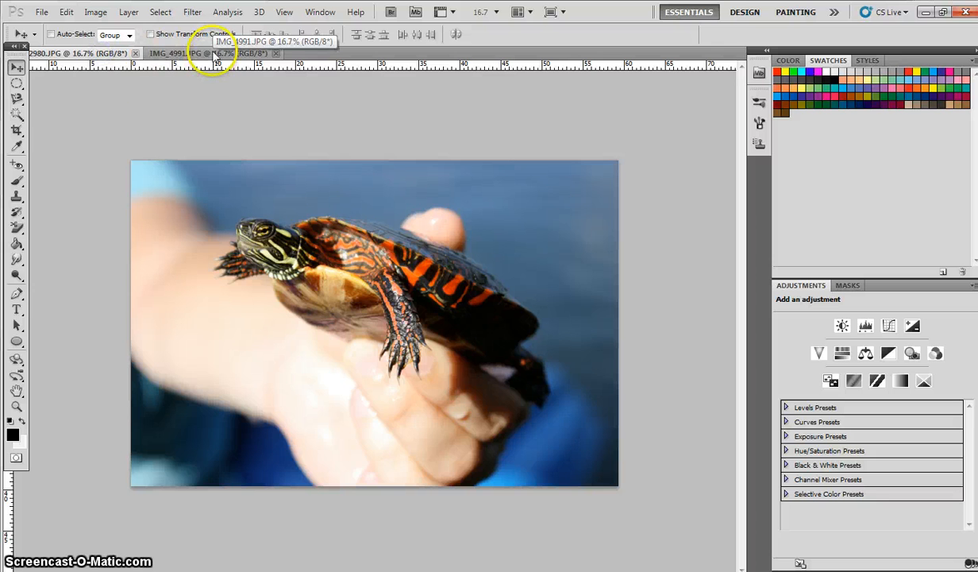
pyautogui.click(119, 54)
# - Select the turtle's head, shell and underside using the Quick Selection tool with a 200 px brush
pyautogui.click(17, 115)
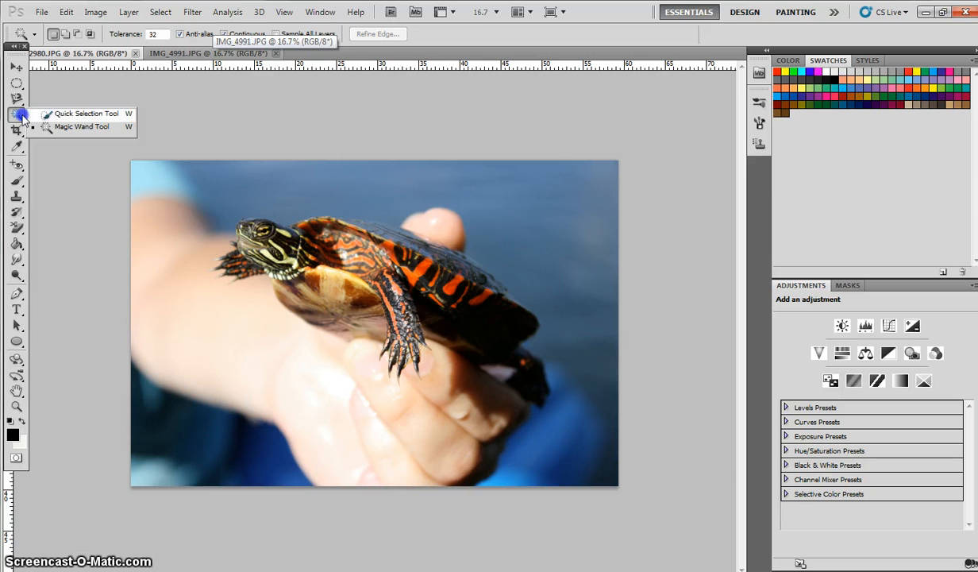
pyautogui.click(55, 113)
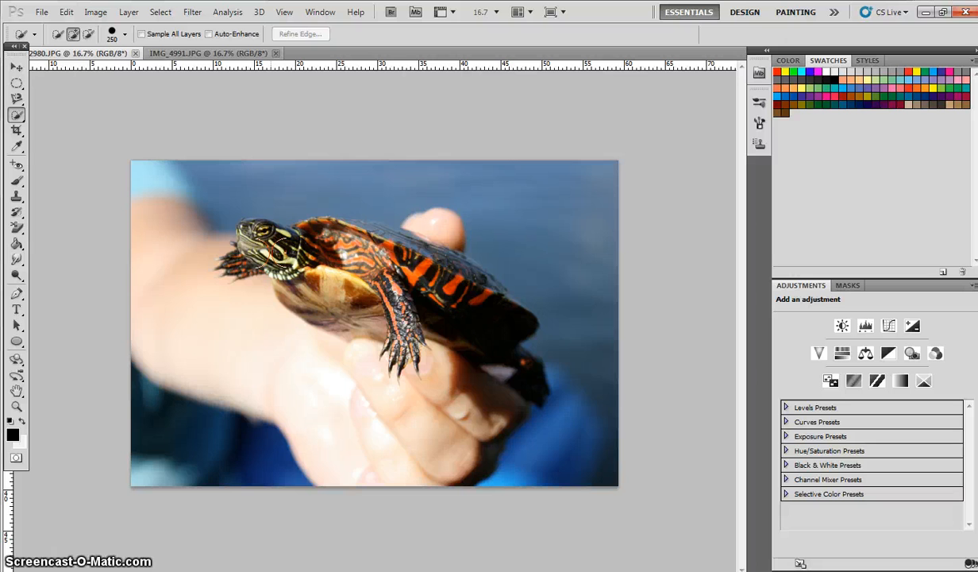
pyautogui.press('[')
pyautogui.press('[')
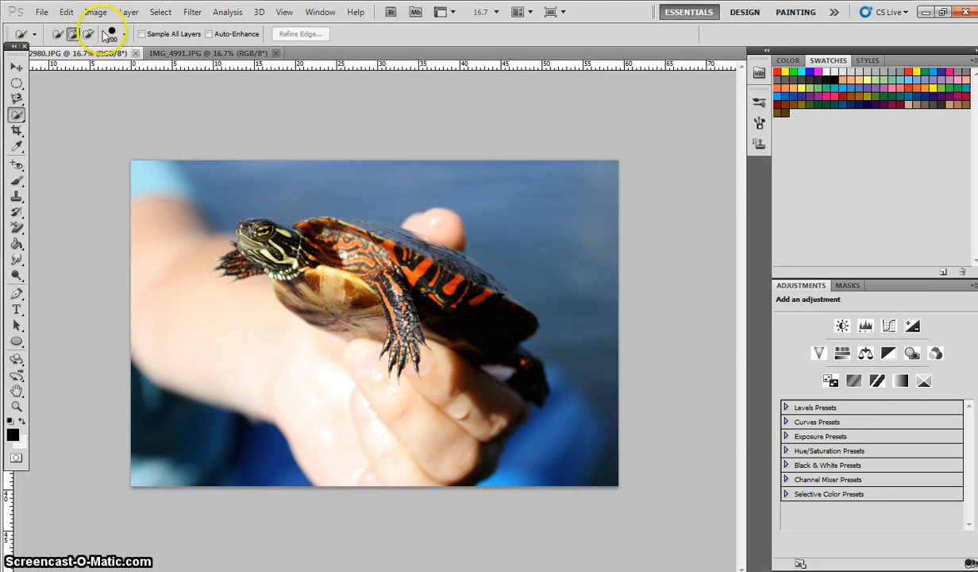
pyautogui.click(124, 36)
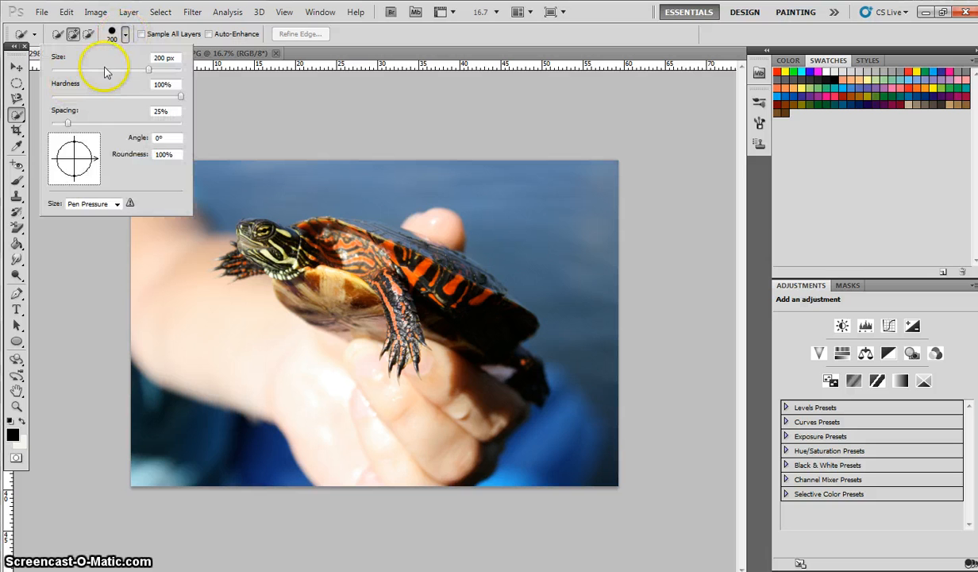
pyautogui.click(251, 236)
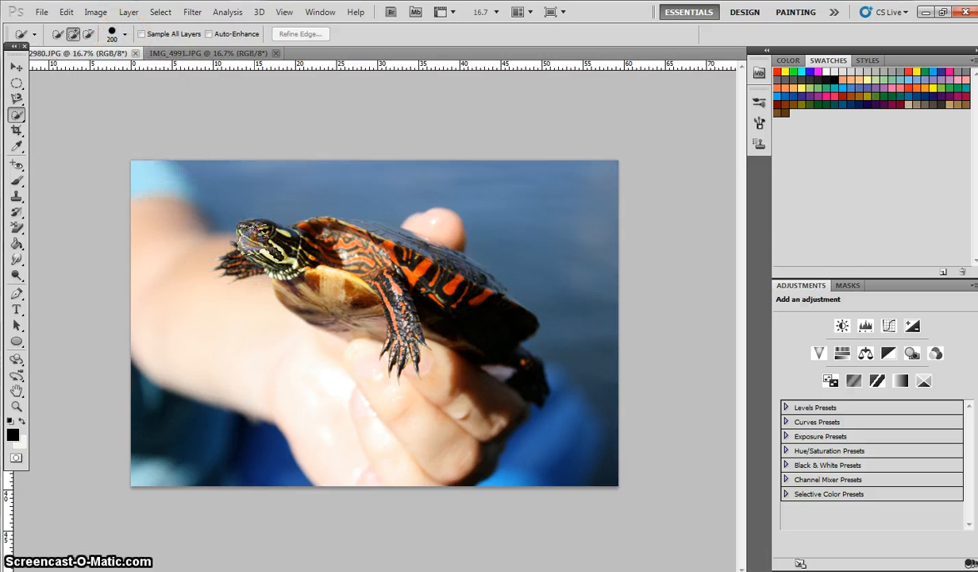
pyautogui.click(251, 235)
pyautogui.moveTo(315, 243); pyautogui.dragTo(336, 239)
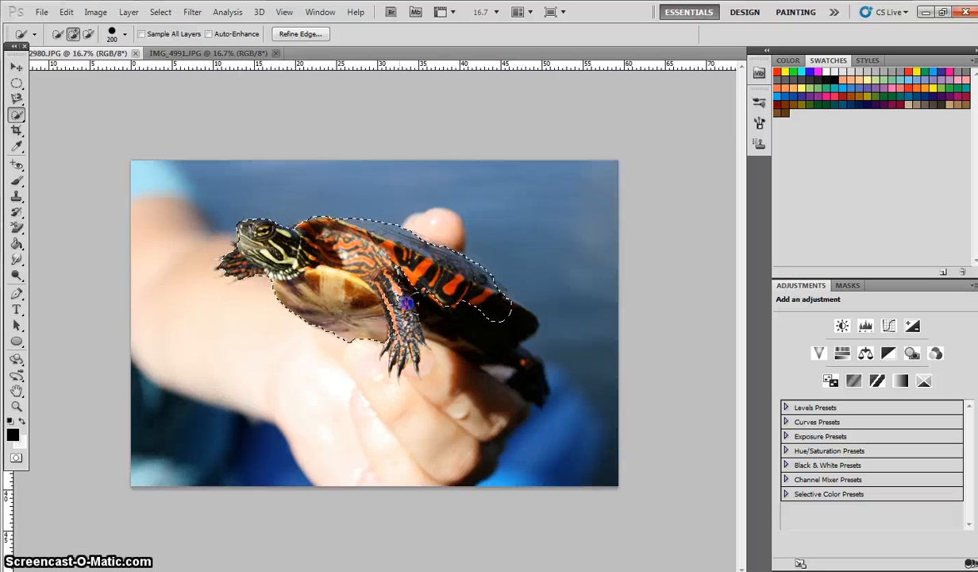
pyautogui.moveTo(404, 302); pyautogui.dragTo(413, 312)
pyautogui.click(483, 291)
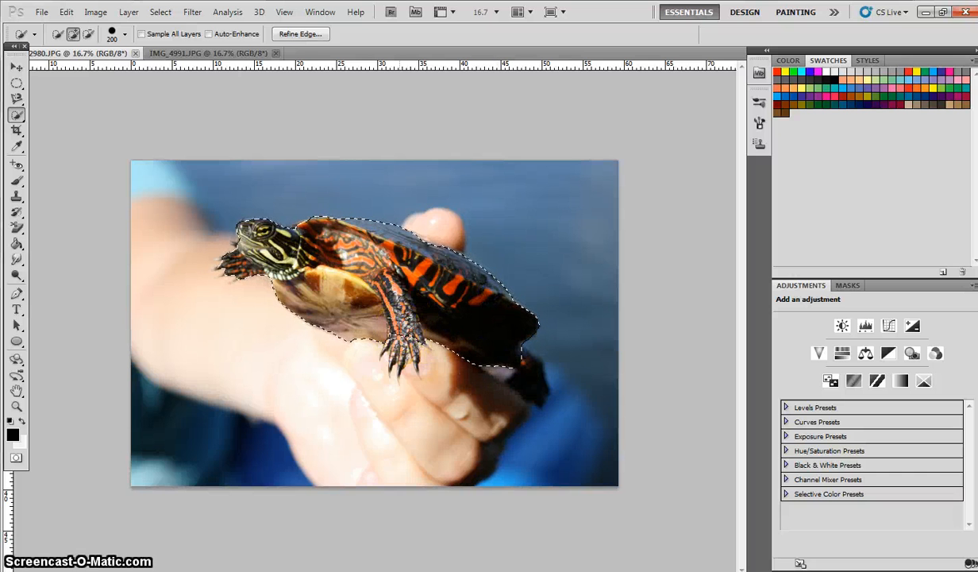
pyautogui.click(467, 344)
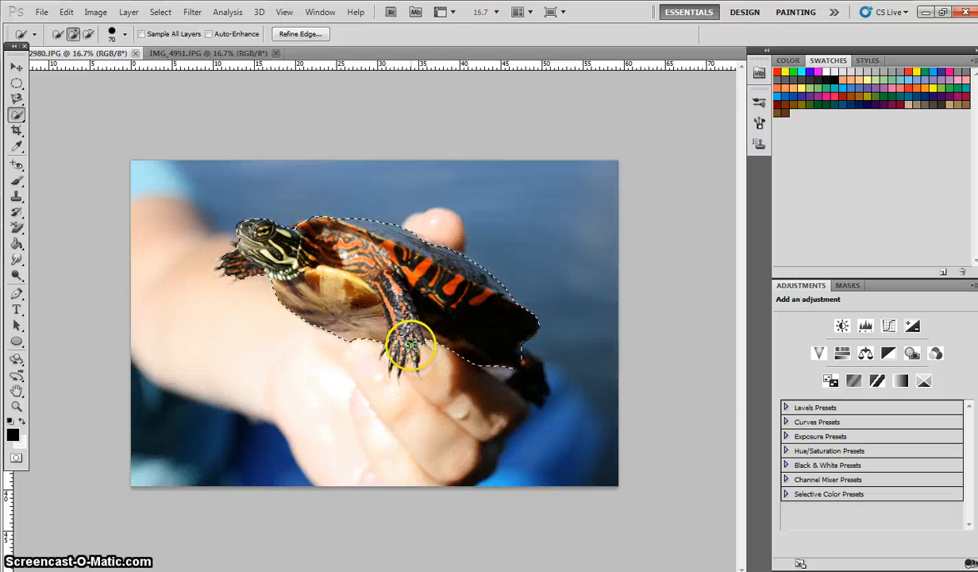
# - Add the near front foot's toes and claws to the selection, reducing the brush to 40 px for the fine parts
pyautogui.scroll(1, 410, 344)
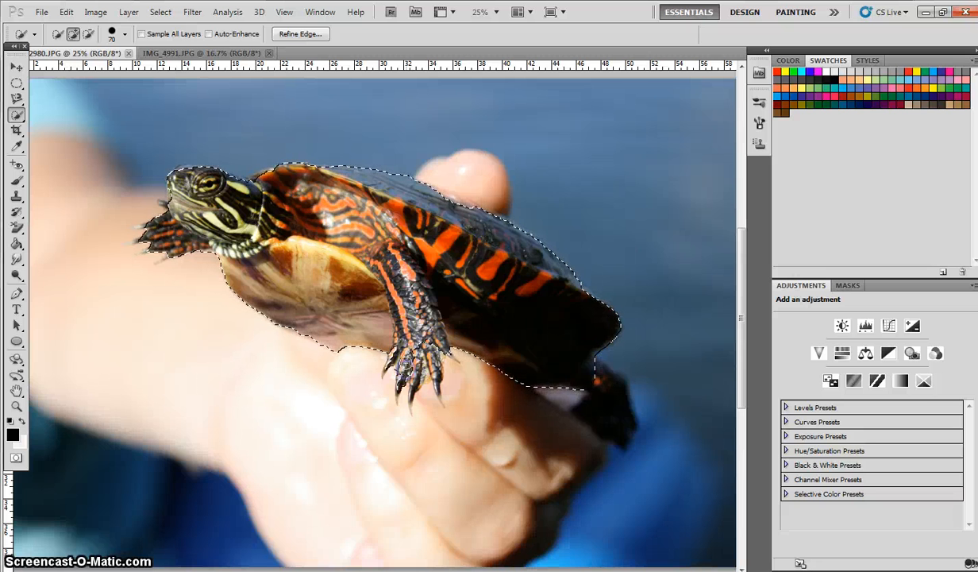
pyautogui.moveTo(405, 363)
pyautogui.mouseDown()
pyautogui.moveTo(440, 355)
pyautogui.moveTo(443, 372)
pyautogui.moveTo(444, 345)
pyautogui.mouseUp()
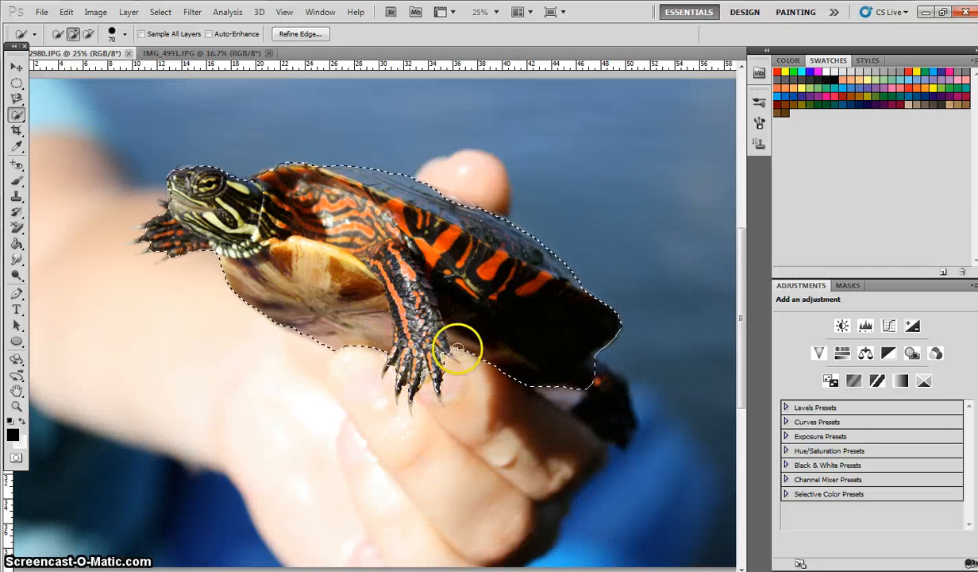
pyautogui.scroll(-1, 450, 350)
pyautogui.press('[')
pyautogui.press('[')
pyautogui.press('[')
pyautogui.click(389, 350)
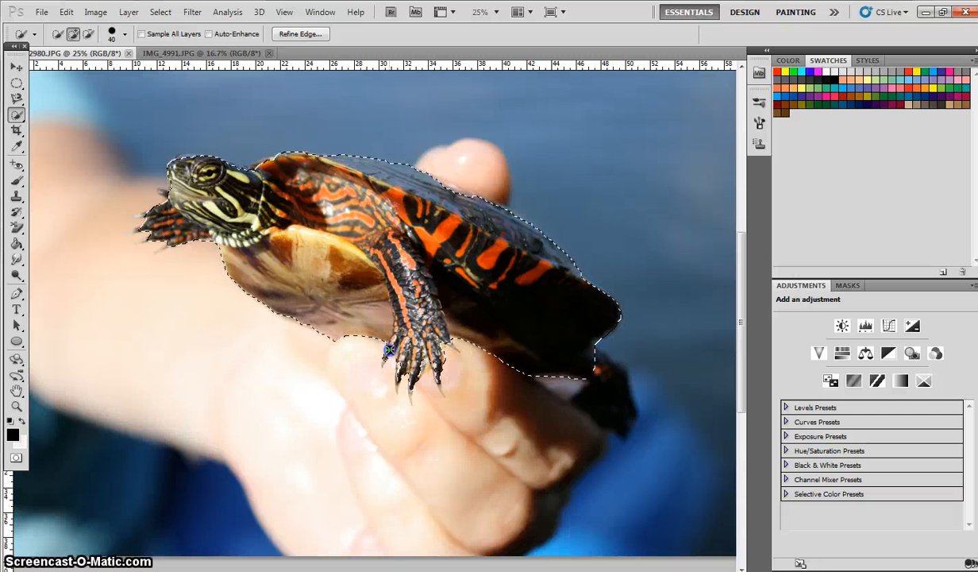
pyautogui.click(387, 362)
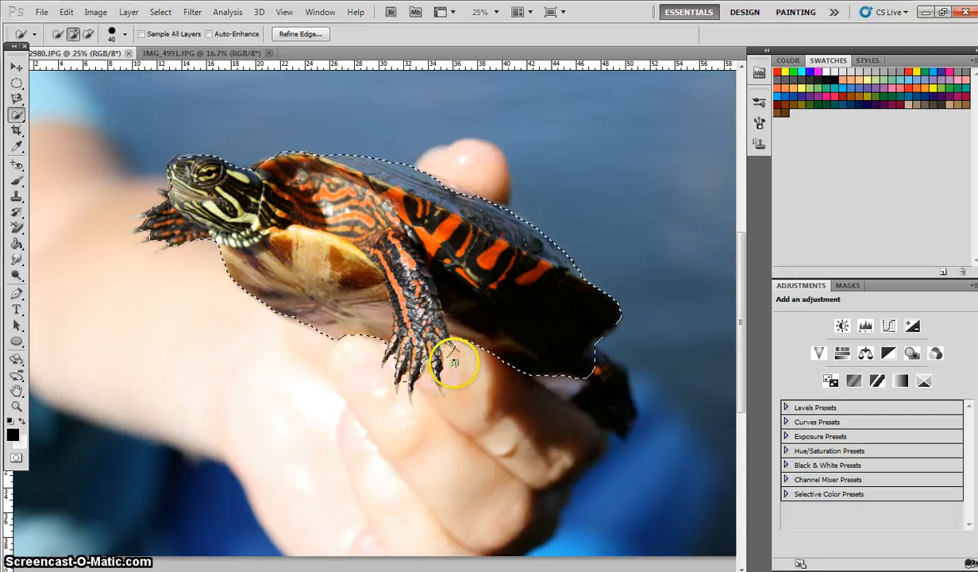
# - Add the claws of the far front foot to the selection and subtract the surrounding skin from it
pyautogui.press('alt')
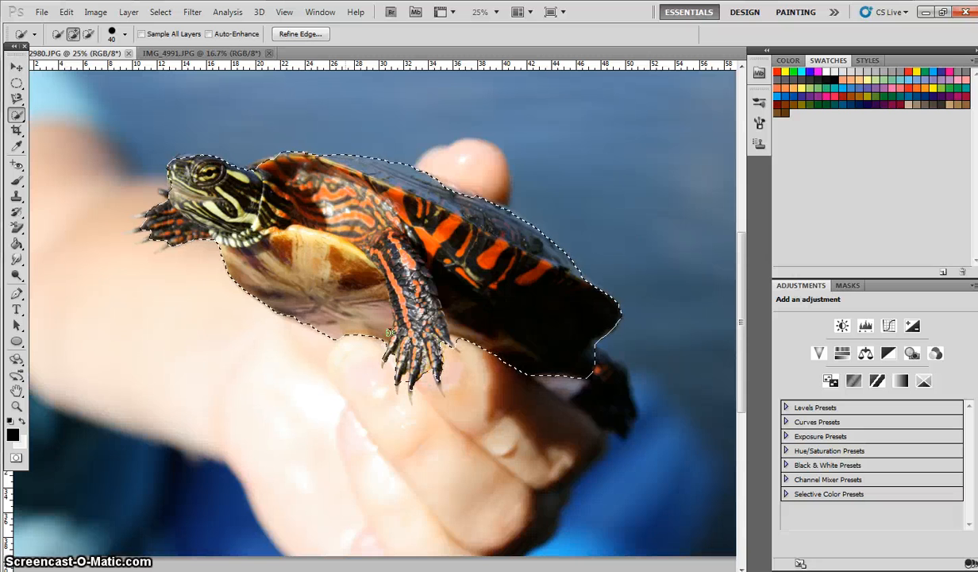
pyautogui.moveTo(157, 255)
pyautogui.mouseDown()
pyautogui.moveTo(163, 219)
pyautogui.moveTo(140, 215)
pyautogui.mouseUp()
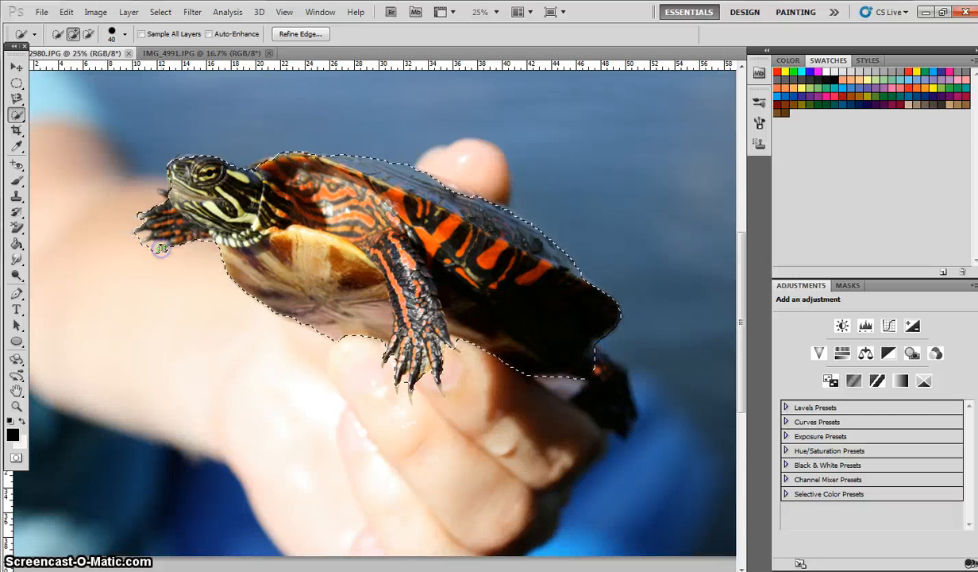
pyautogui.moveTo(134, 229); pyautogui.dragTo(133, 221)
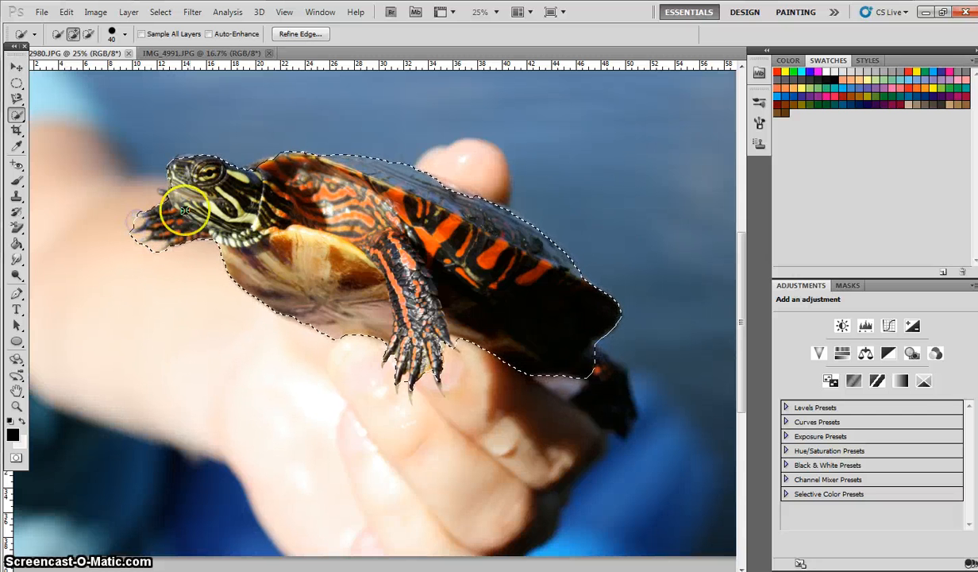
pyautogui.keyDown('alt'); pyautogui.click(129, 224); pyautogui.keyUp('alt')
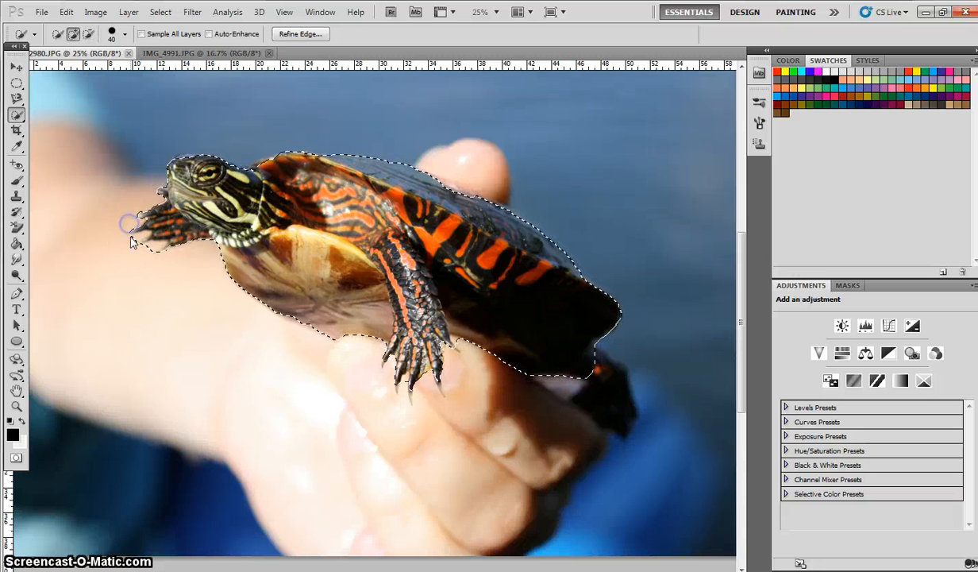
pyautogui.keyDown('alt'); pyautogui.click(144, 251); pyautogui.keyUp('alt')
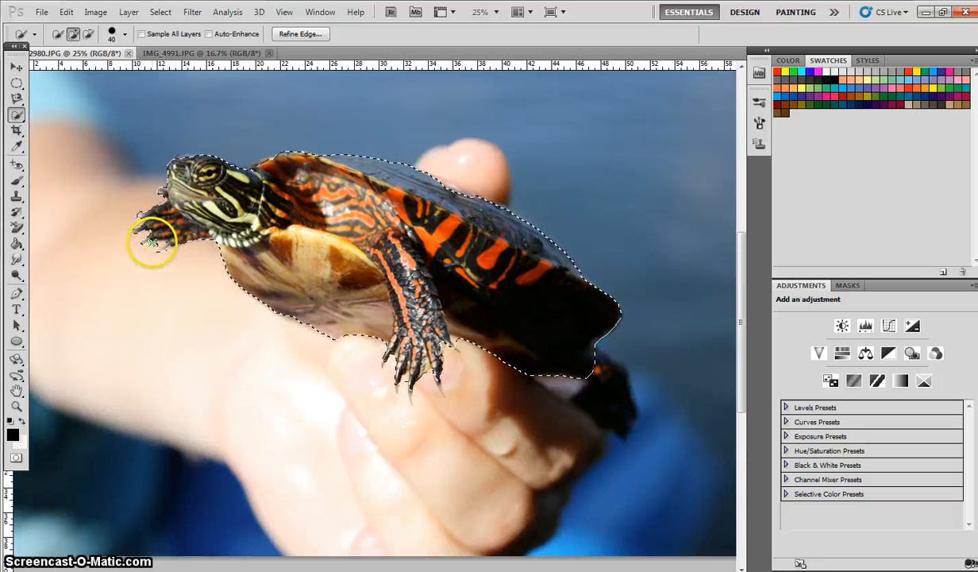
pyautogui.keyDown('alt'); pyautogui.click(155, 244); pyautogui.keyUp('alt')
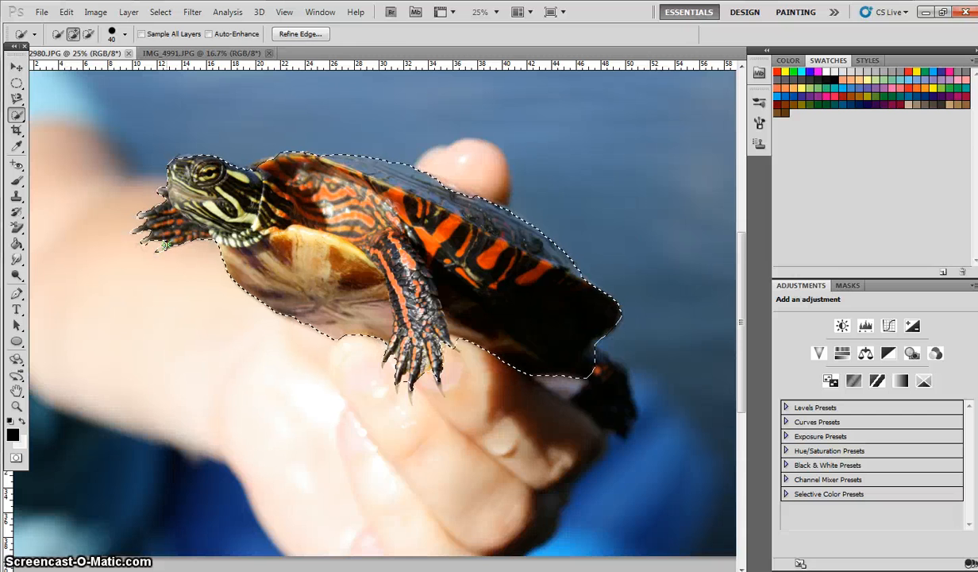
pyautogui.click(17, 99)
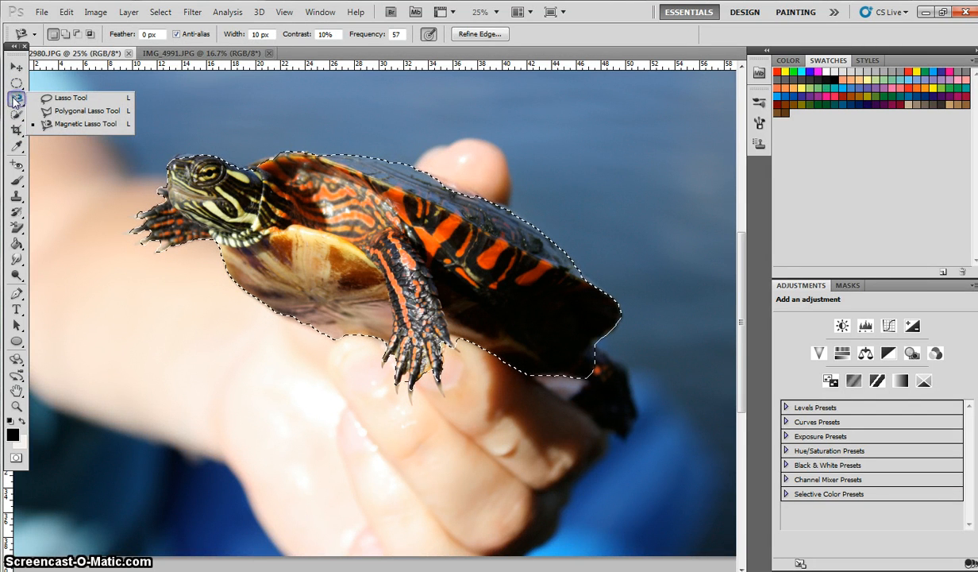
pyautogui.click(14, 101)
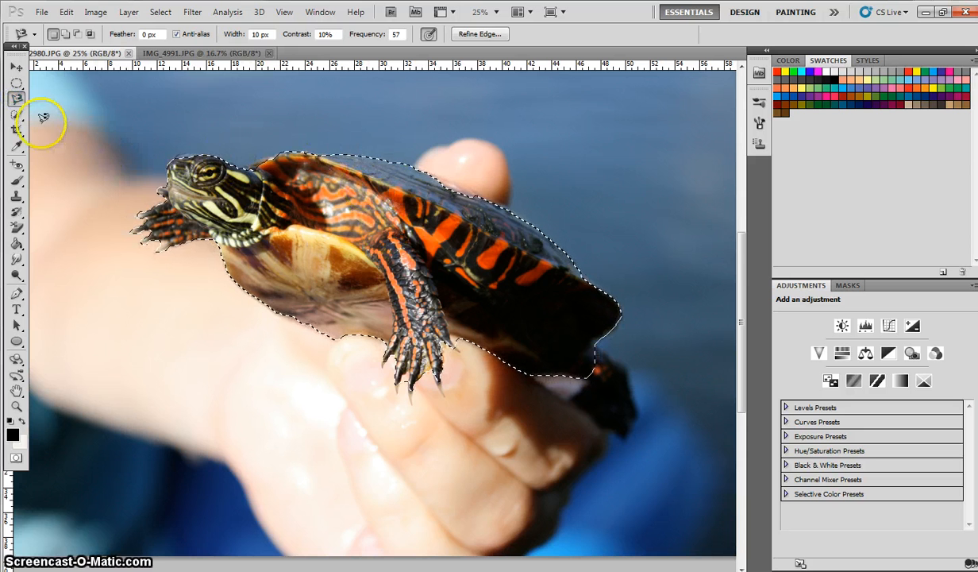
pyautogui.click(16, 115)
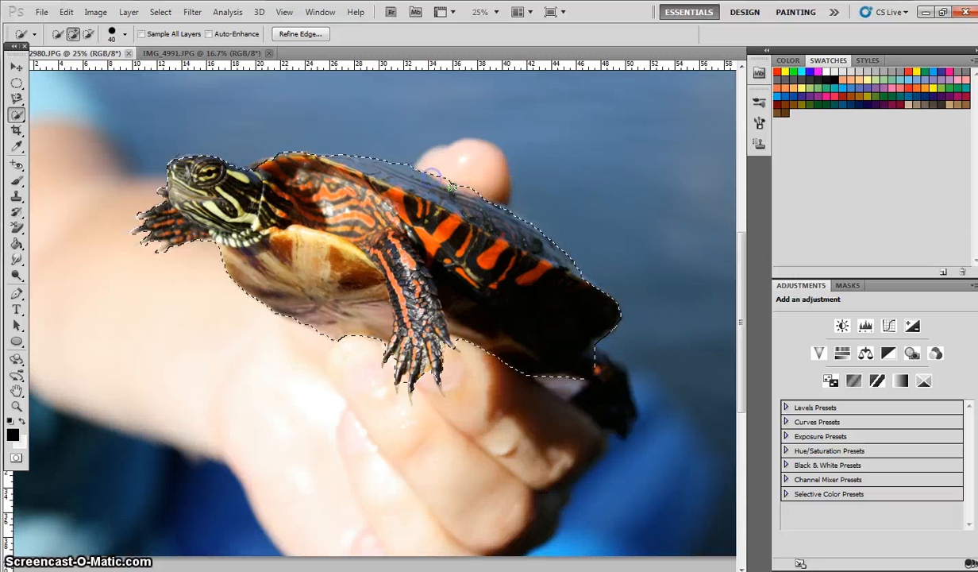
# - Add the turtle's hind leg and the remaining claw tips of the near front foot to the selection
pyautogui.moveTo(629, 414); pyautogui.dragTo(590, 359)
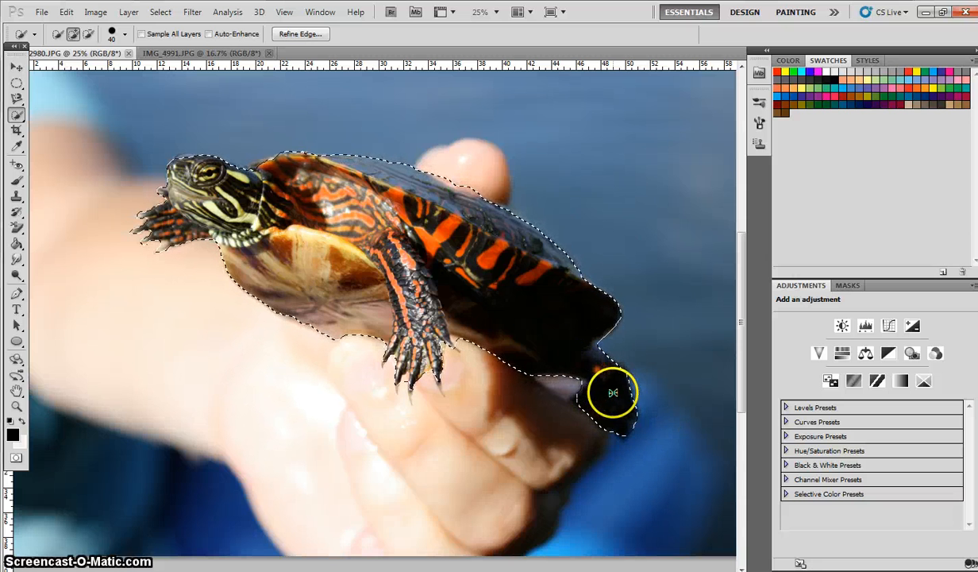
pyautogui.click(410, 393)
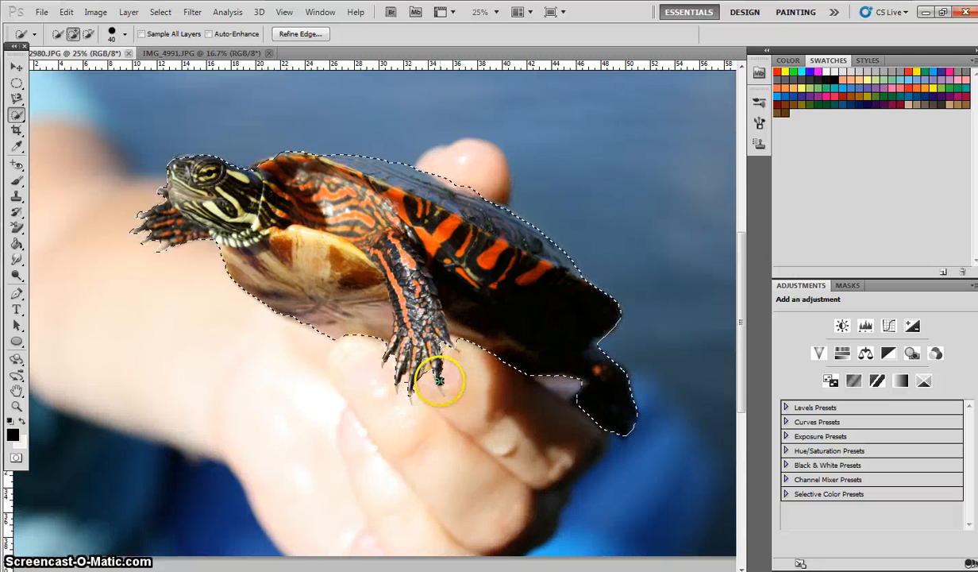
pyautogui.click(440, 381)
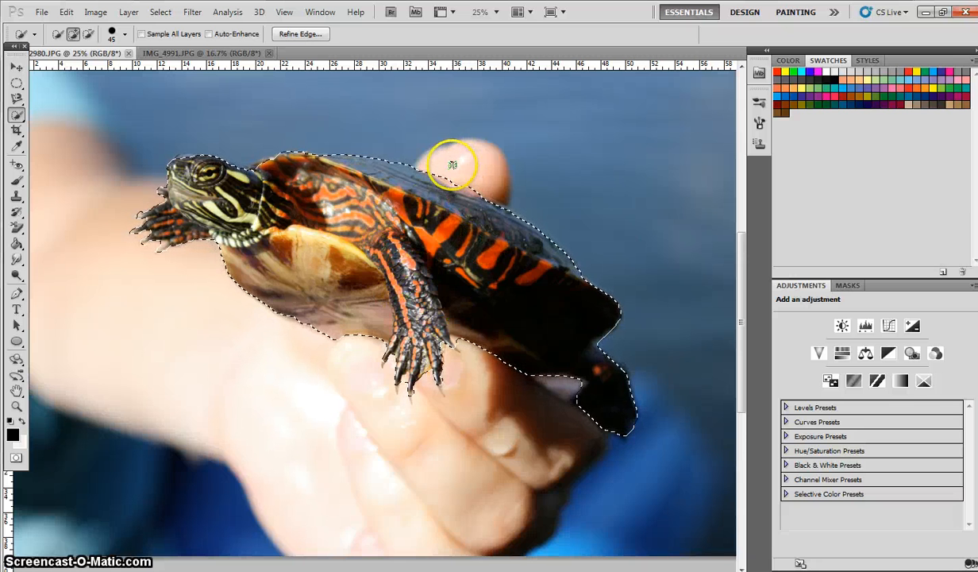
# - Enlarge the brush to 300 px and subtract the fingertip behind the shell from the selection
pyautogui.press(']')
pyautogui.press(']')
pyautogui.press(']')
pyautogui.press(']')
pyautogui.press(']')
pyautogui.press(']')
pyautogui.press(']')
pyautogui.press(']')
pyautogui.press(']')
pyautogui.press(']')
pyautogui.press(']')
pyautogui.press(']')
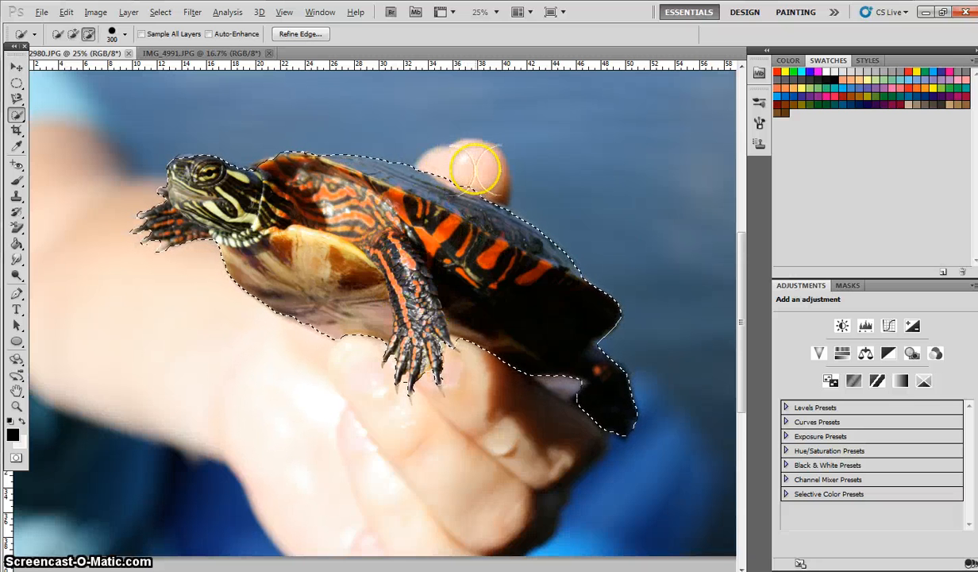
pyautogui.click(476, 168)
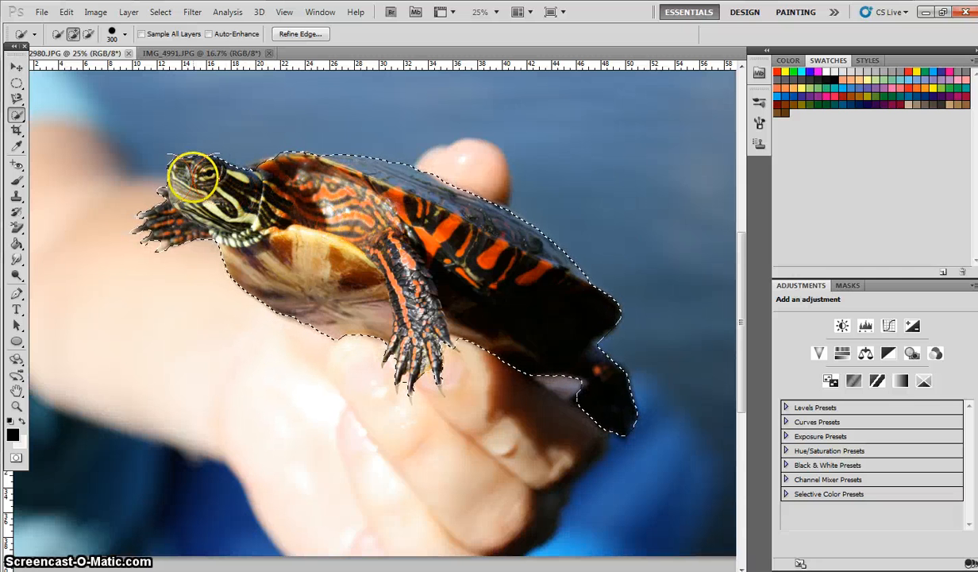
# - Open Refine Edge for the turtle selection and preview it in Black & White before returning to the On White view
pyautogui.rightClick(359, 215)
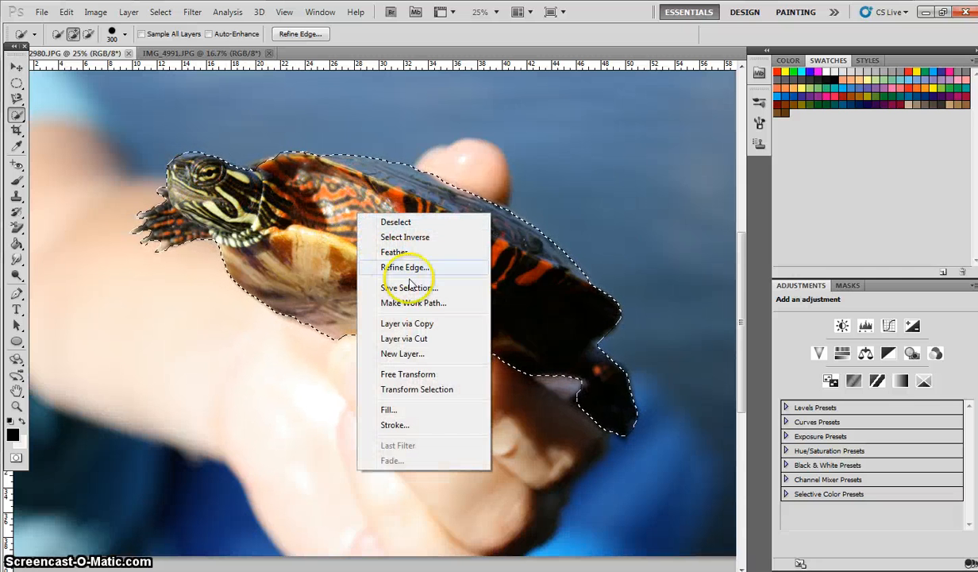
pyautogui.click(406, 267)
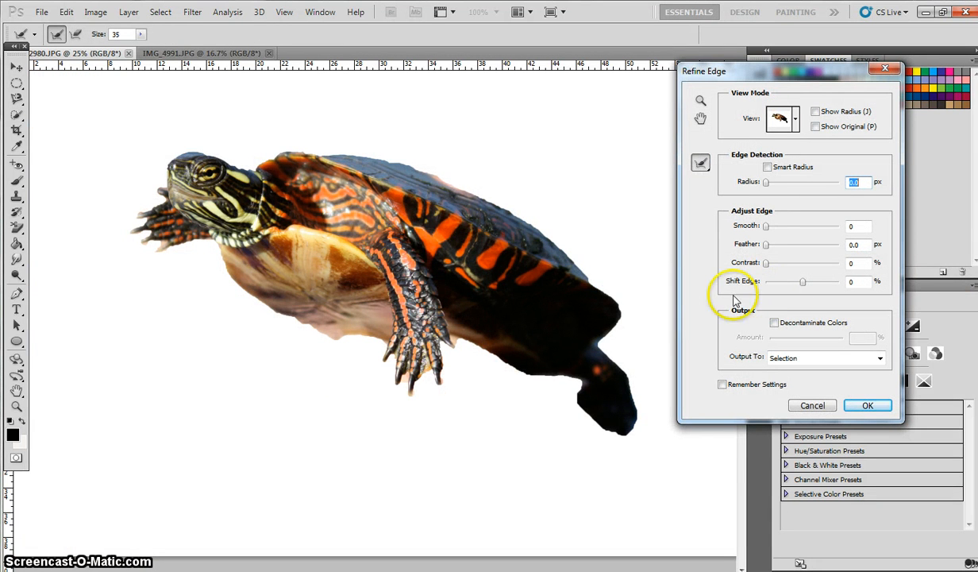
pyautogui.click(795, 118)
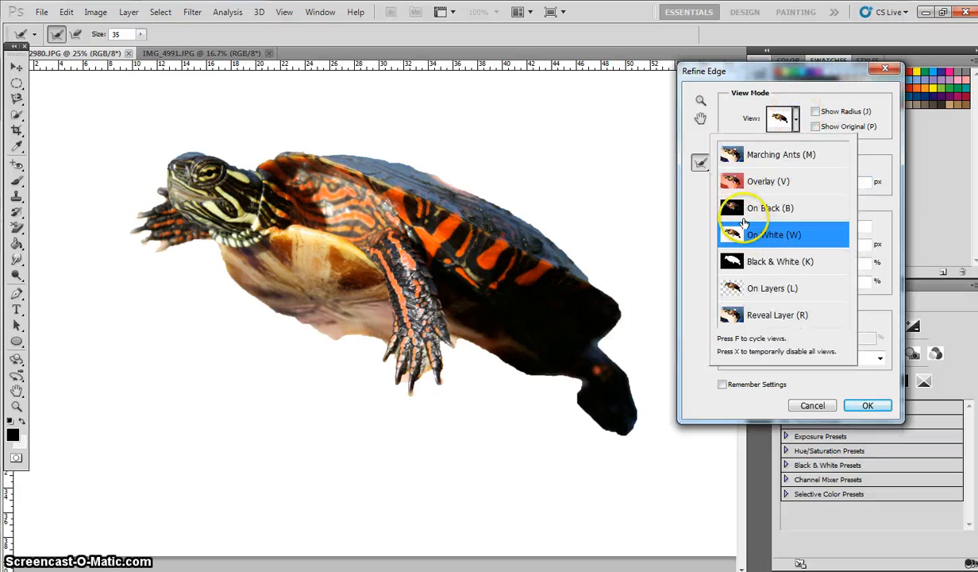
pyautogui.click(756, 263)
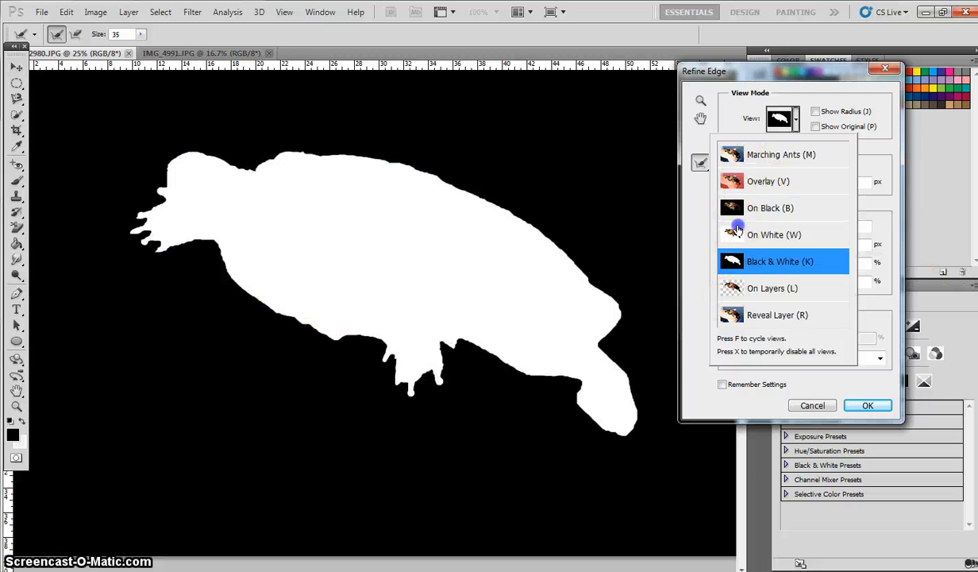
pyautogui.click(830, 236)
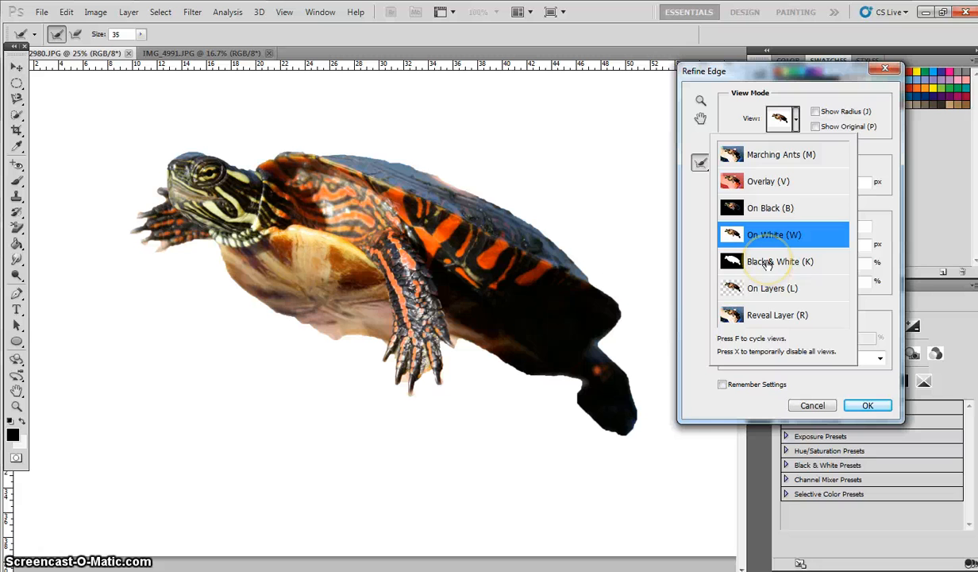
pyautogui.click(731, 97)
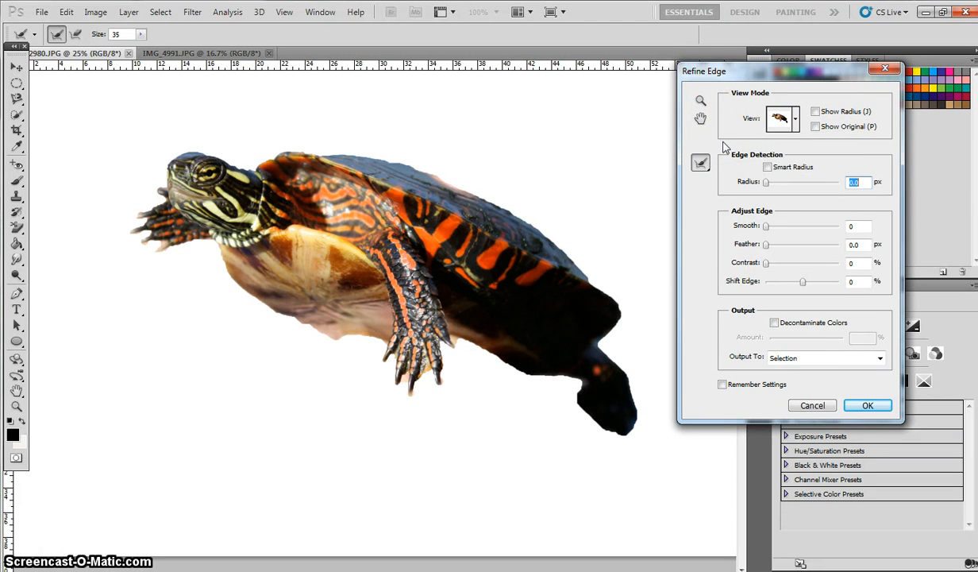
# - Set the edge detection radius to 19.8 px and dab the Refine Radius brush at the turtle's head, belly, claws and hind edge
pyautogui.moveTo(765, 181); pyautogui.dragTo(785, 185)
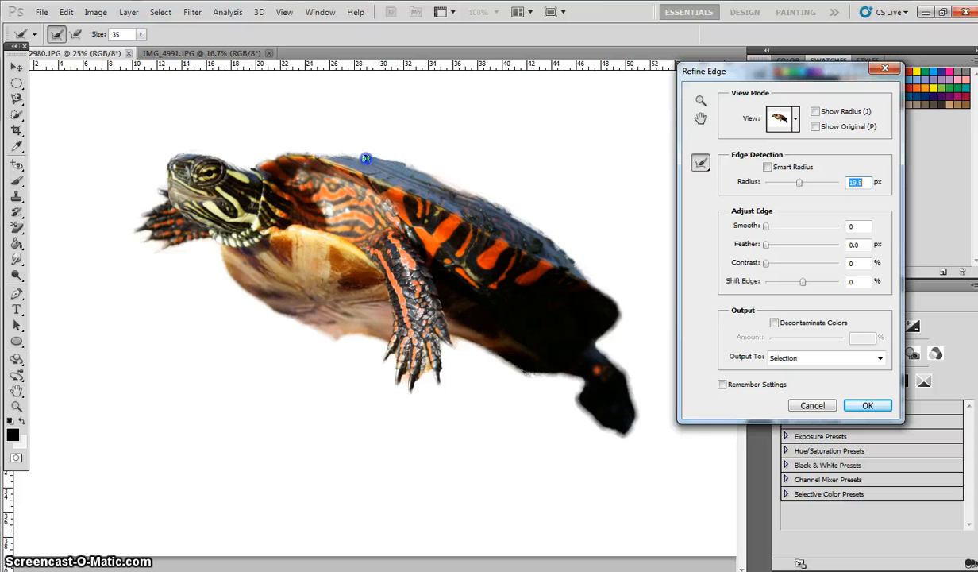
pyautogui.click(179, 153)
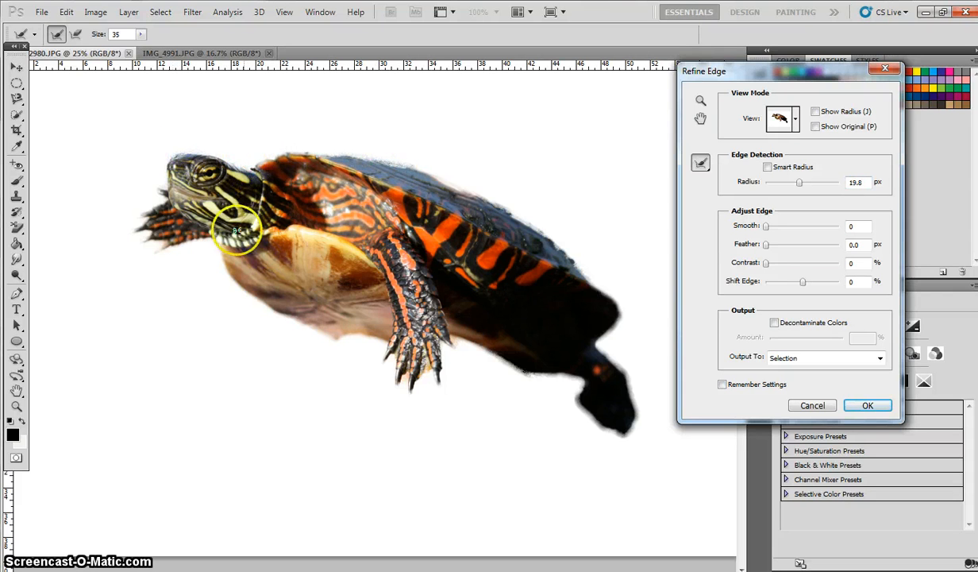
pyautogui.click(338, 339)
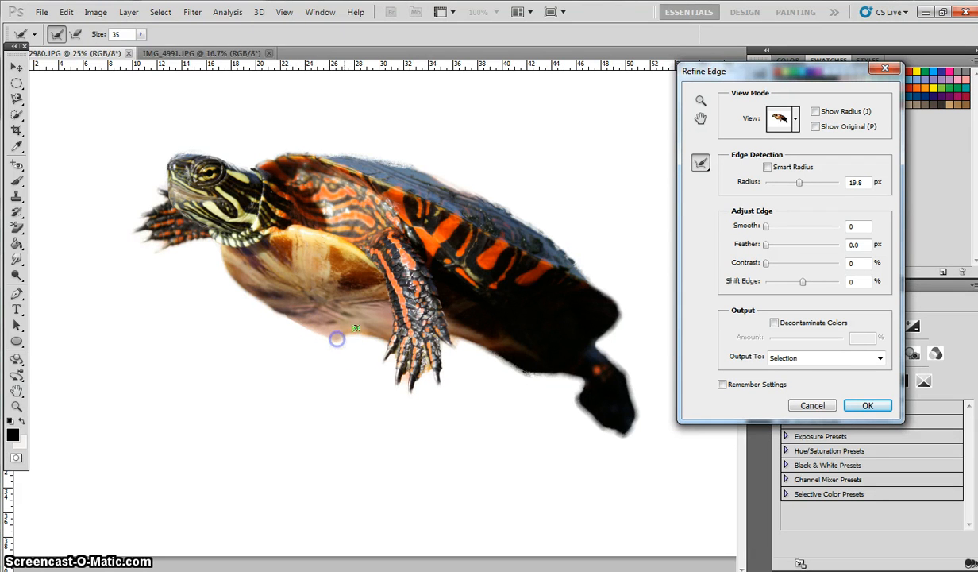
pyautogui.click(345, 332)
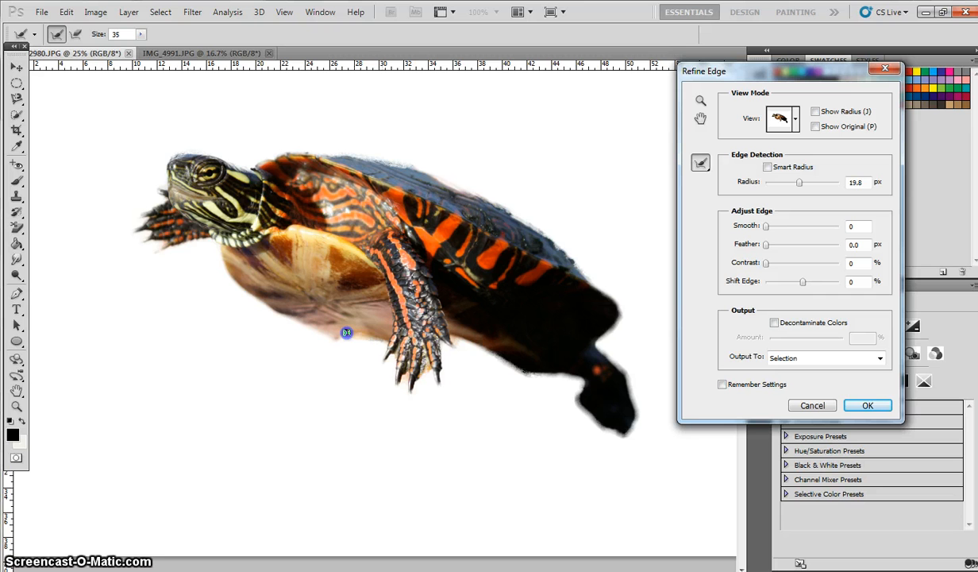
pyautogui.click(142, 212)
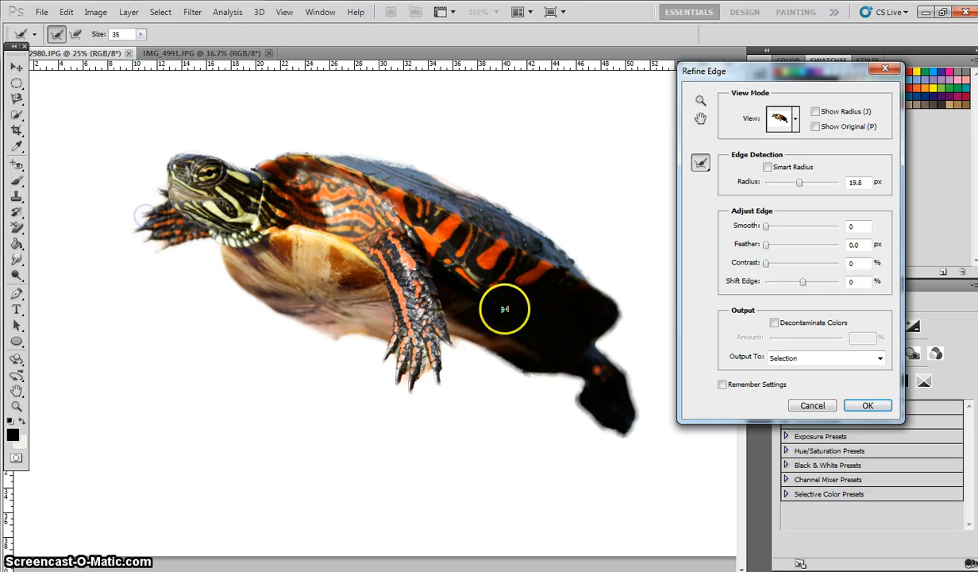
pyautogui.click(420, 380)
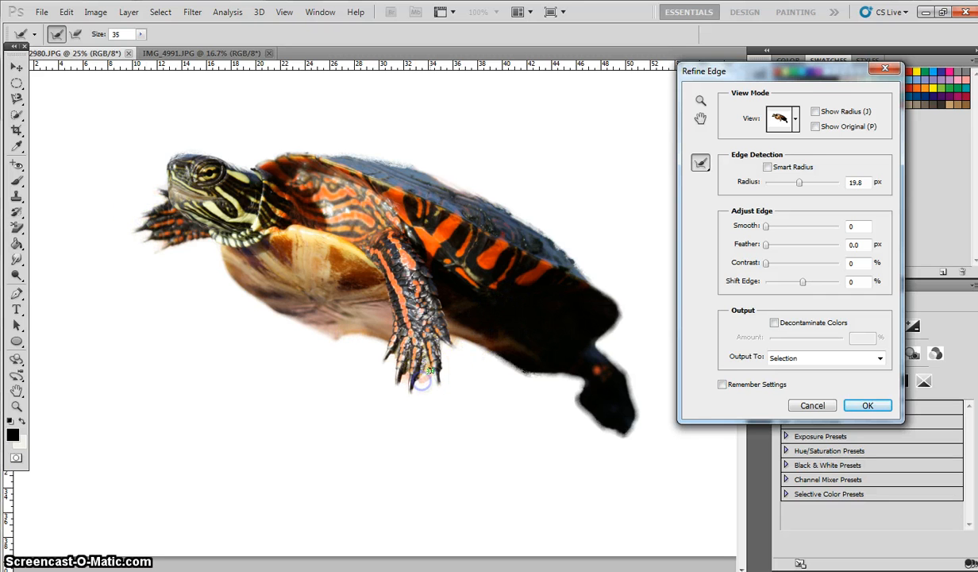
pyautogui.click(557, 380)
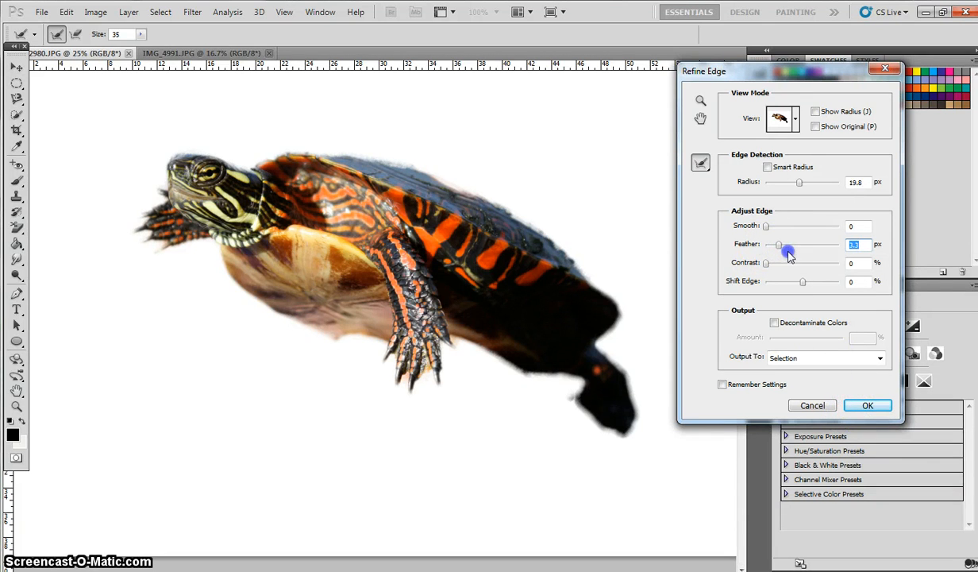
# - Return the feather to 0.0 px, set Shift Edge to -3% and apply the refined edge to the selection
pyautogui.moveTo(778, 249); pyautogui.dragTo(777, 250)
pyautogui.moveTo(803, 281)
pyautogui.mouseDown()
pyautogui.moveTo(823, 288)
pyautogui.moveTo(802, 285)
pyautogui.mouseUp()
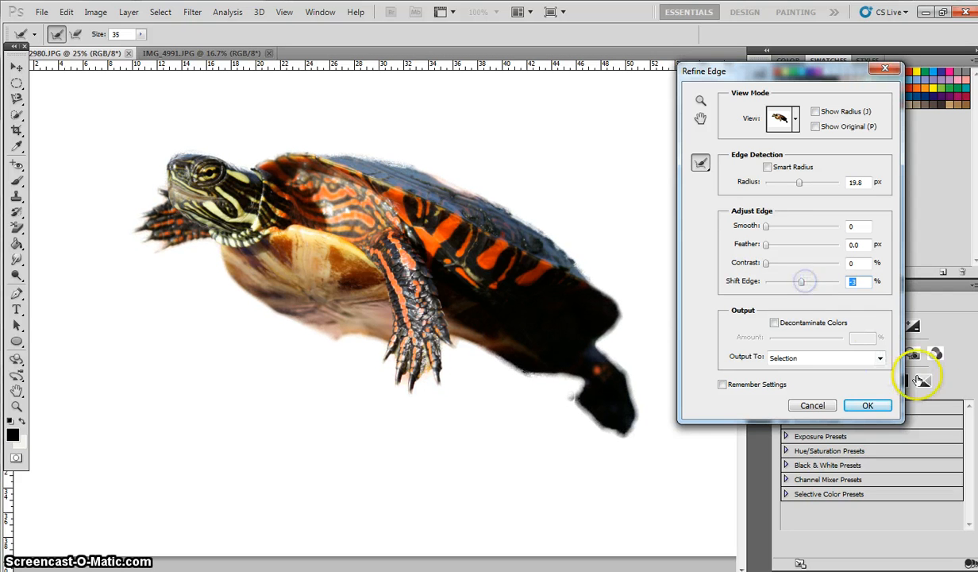
pyautogui.click(855, 407)
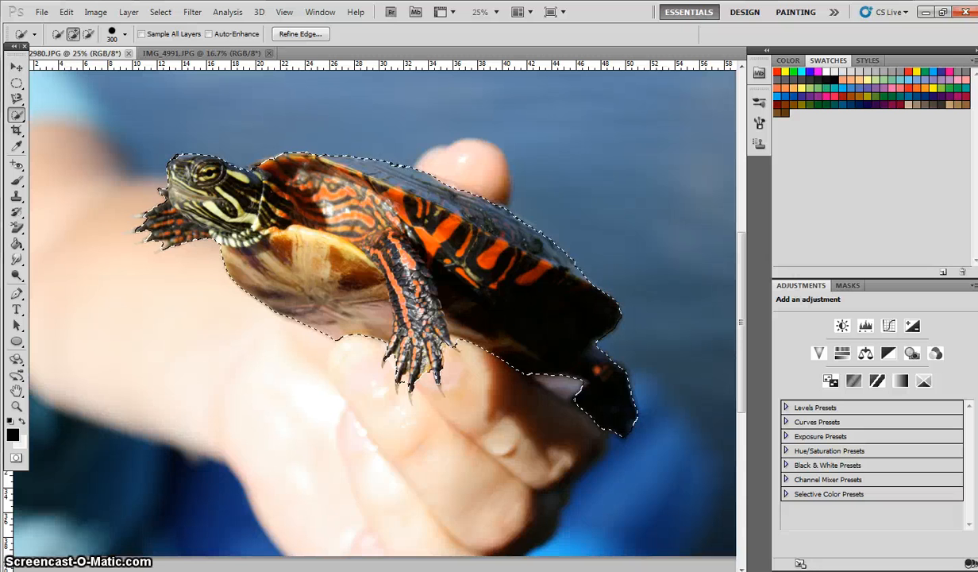
# - Copy the selected turtle and paste it into the bridge photo IMG_4991.JPG
pyautogui.click(65, 12)
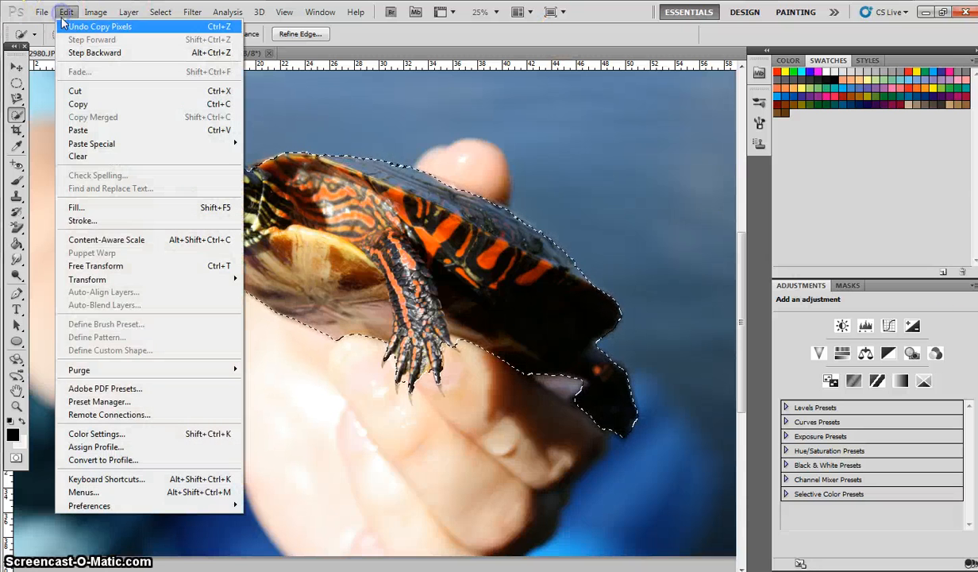
pyautogui.click(326, 51)
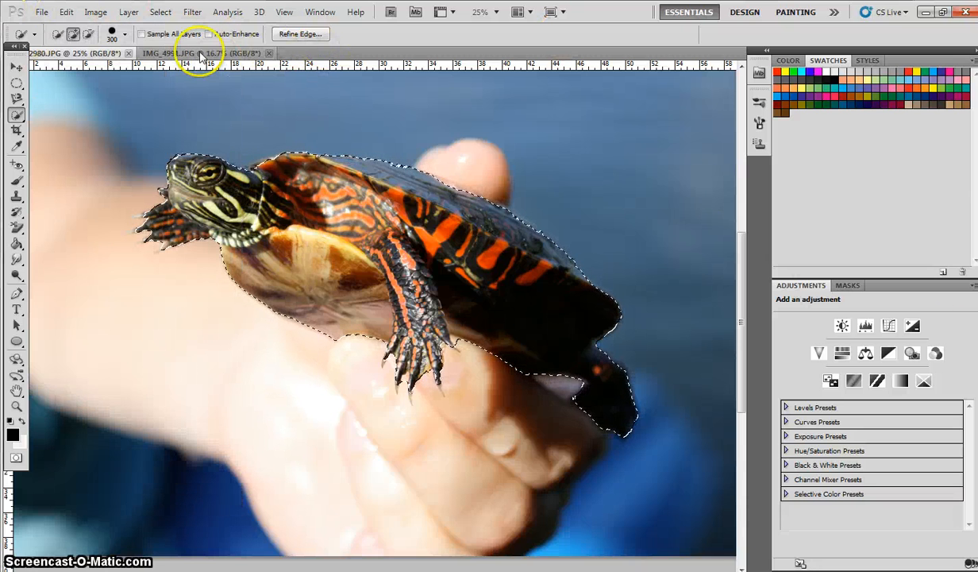
pyautogui.click(199, 53)
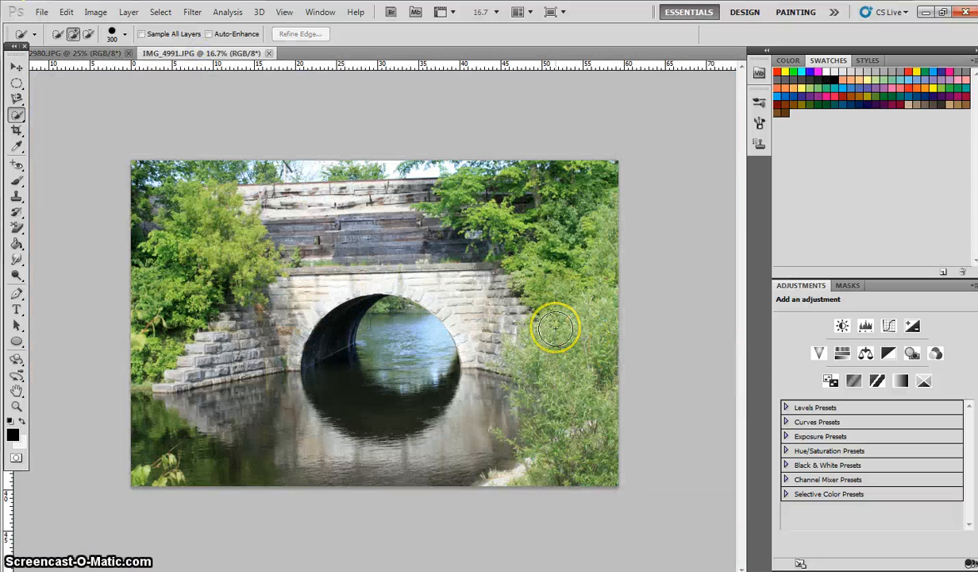
pyautogui.hotkey('ctrl', 'v')
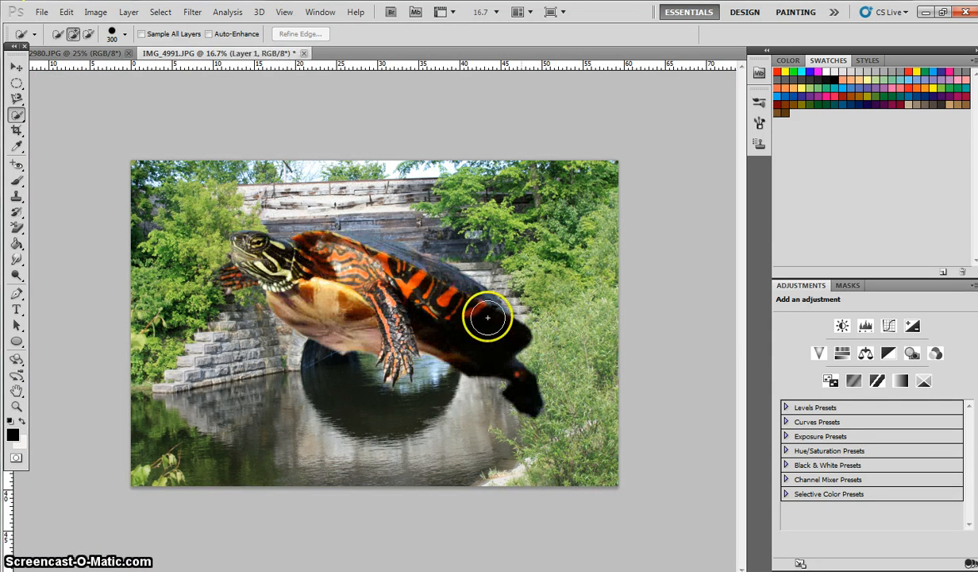
# - Free-transform the pasted turtle to 57.56% size with a -1.05° rotation and place it on the water in front of the arch
pyautogui.click(67, 12)
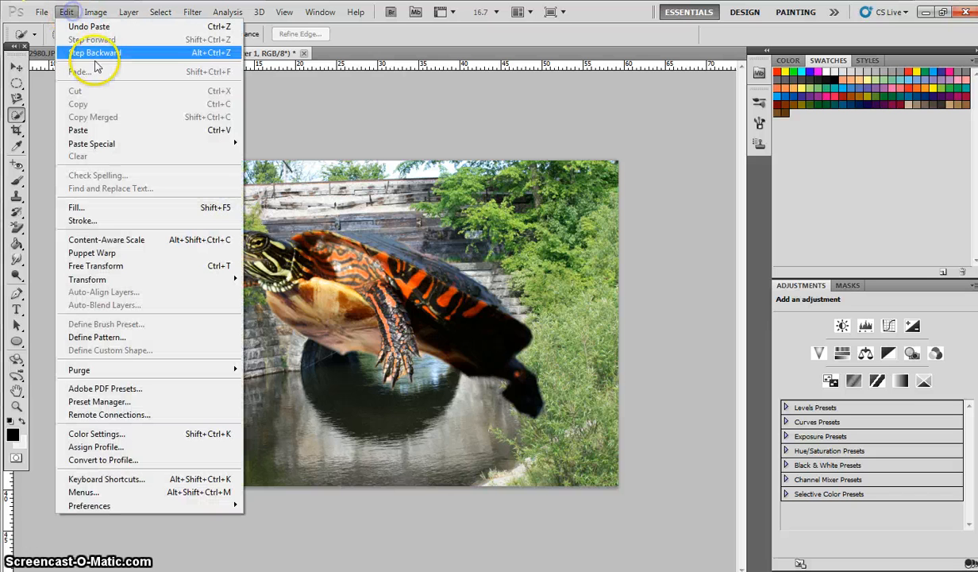
pyautogui.click(403, 31)
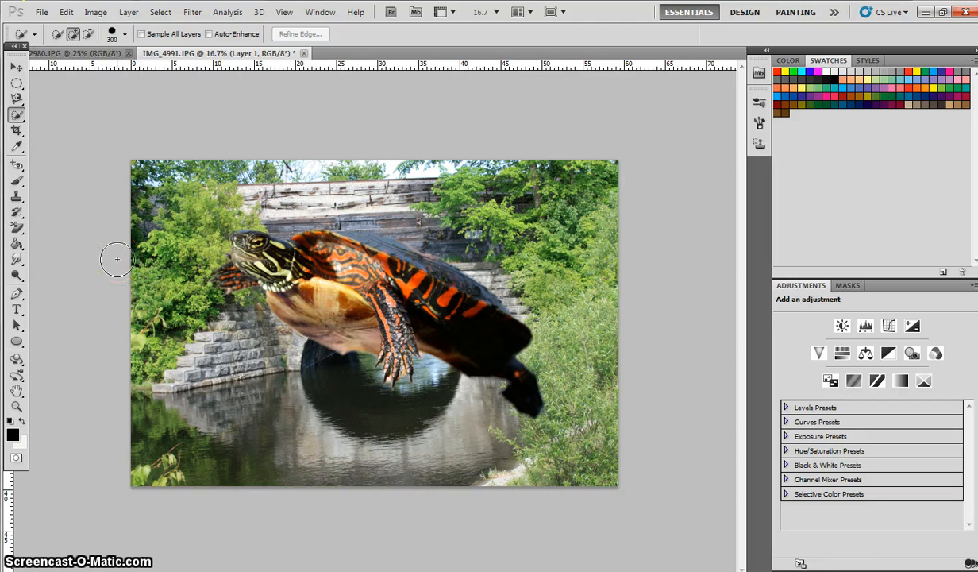
pyautogui.click(293, 209)
pyautogui.hotkey('ctrl', 't')
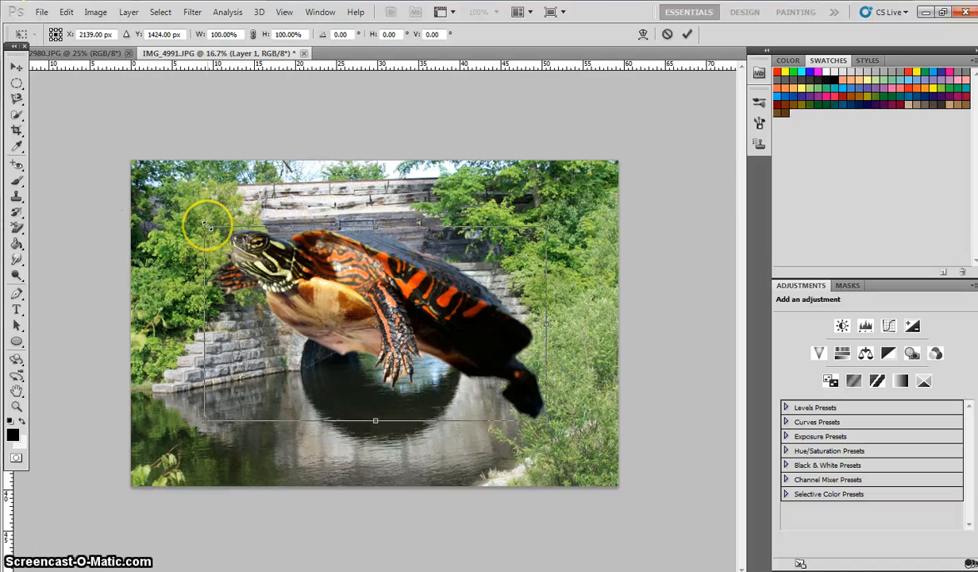
pyautogui.moveTo(205, 227); pyautogui.dragTo(308, 287)
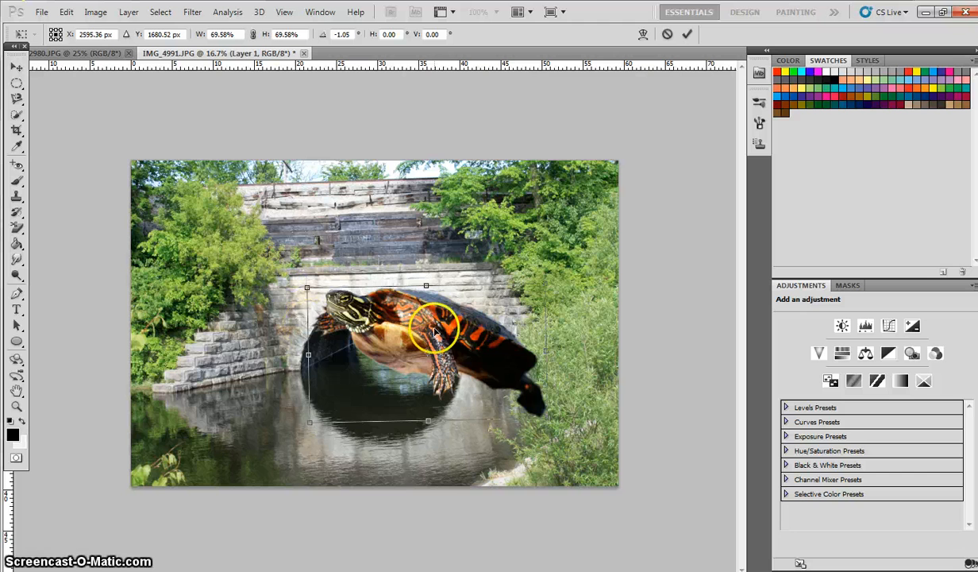
pyautogui.moveTo(434, 332); pyautogui.dragTo(351, 399)
pyautogui.moveTo(223, 358); pyautogui.dragTo(267, 374)
pyautogui.moveTo(335, 428); pyautogui.dragTo(350, 410)
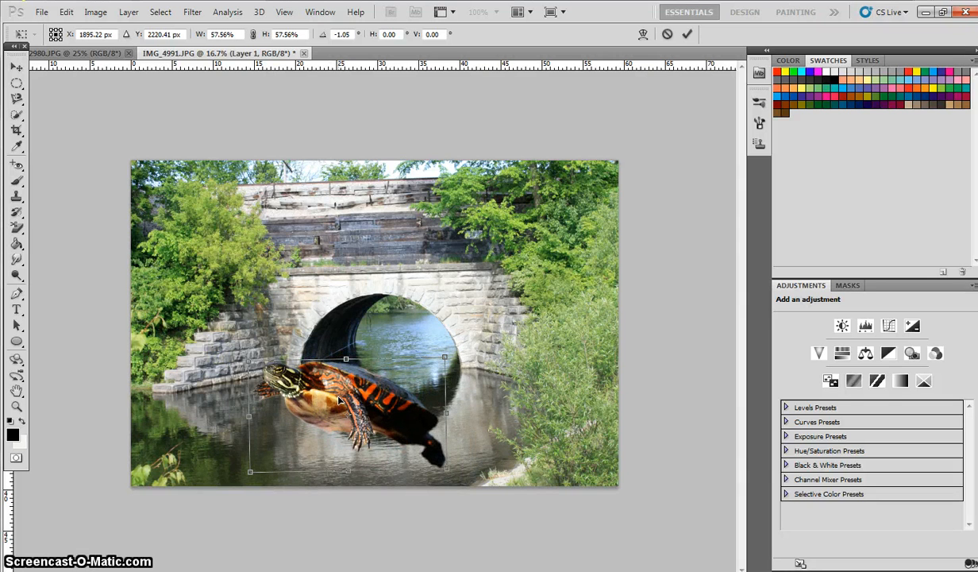
pyautogui.press('Return')
pyautogui.press('w')
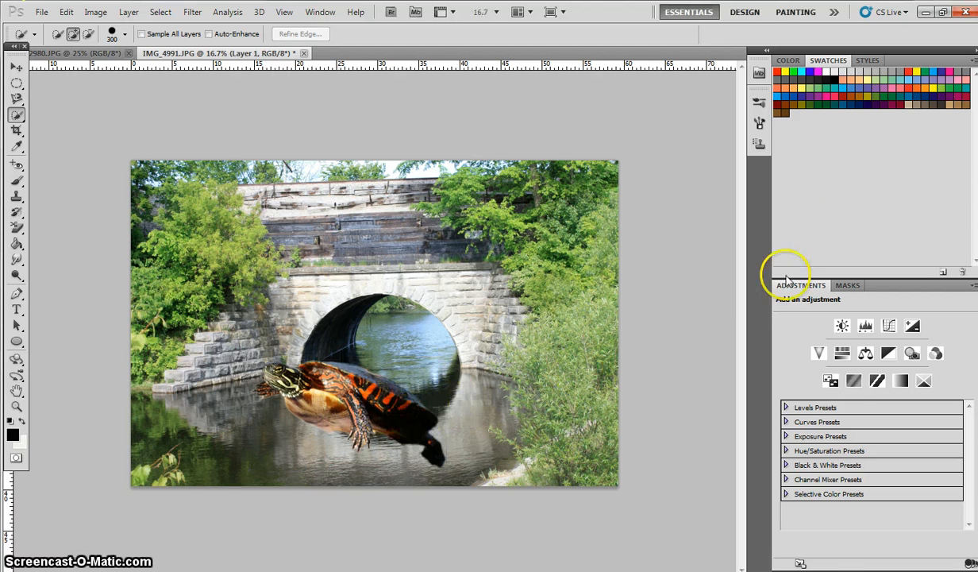
# - Bring the floating Layers panel into view and switch between the turtle layer and the Background
pyautogui.moveTo(792, 570); pyautogui.dragTo(797, 326)
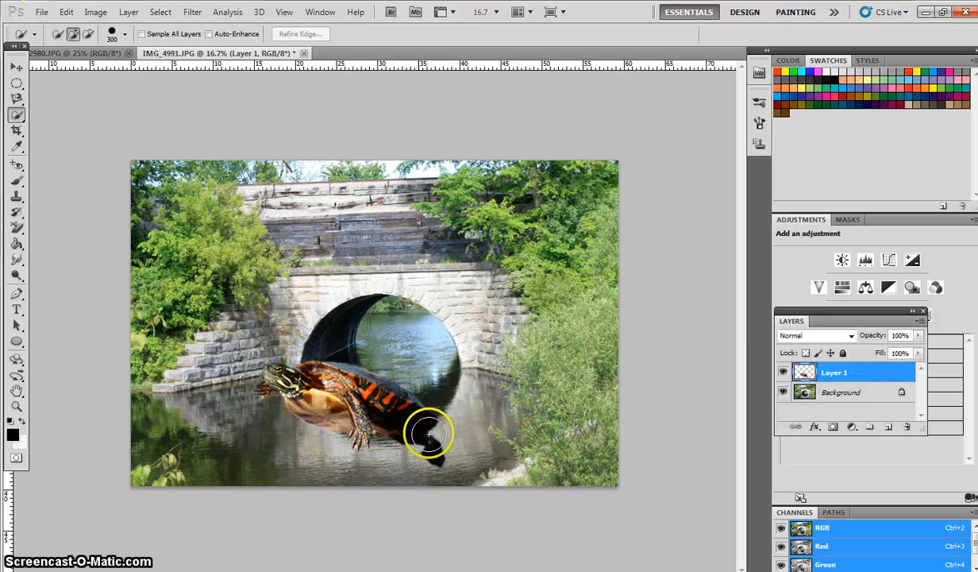
pyautogui.click(850, 395)
pyautogui.click(847, 375)
pyautogui.click(813, 393)
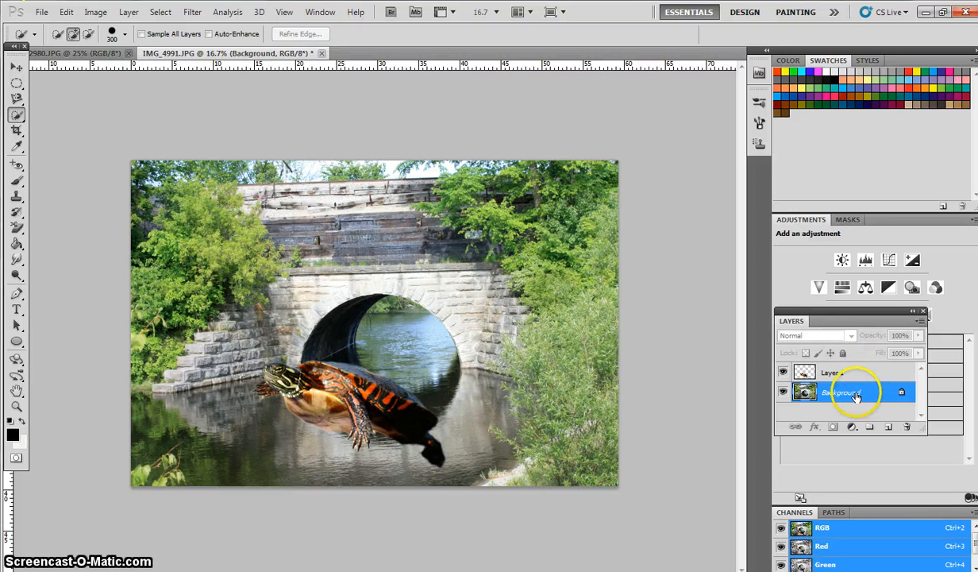
# - Make Layer 1 active and nudge the turtle slightly to the right with the Move tool
pyautogui.click(828, 375)
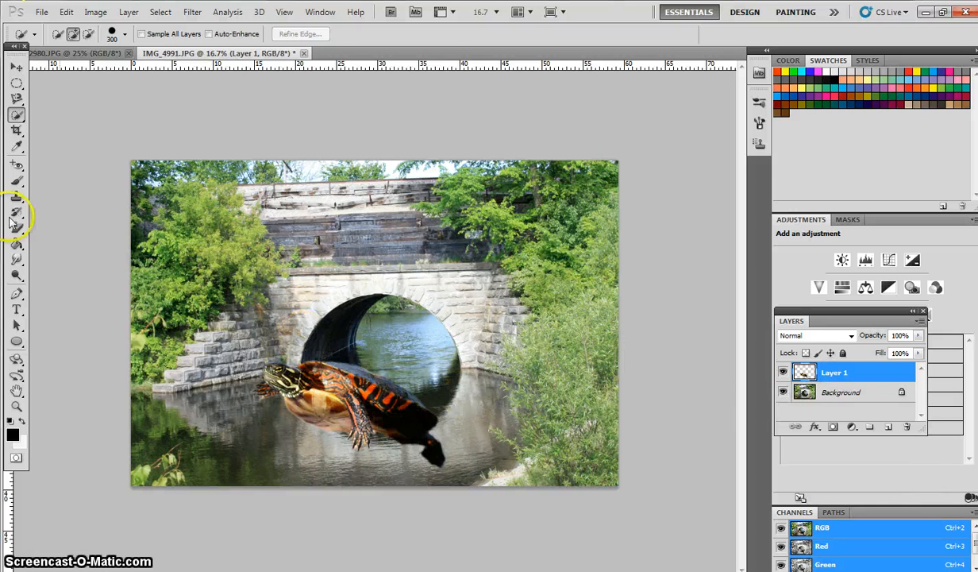
pyautogui.click(16, 68)
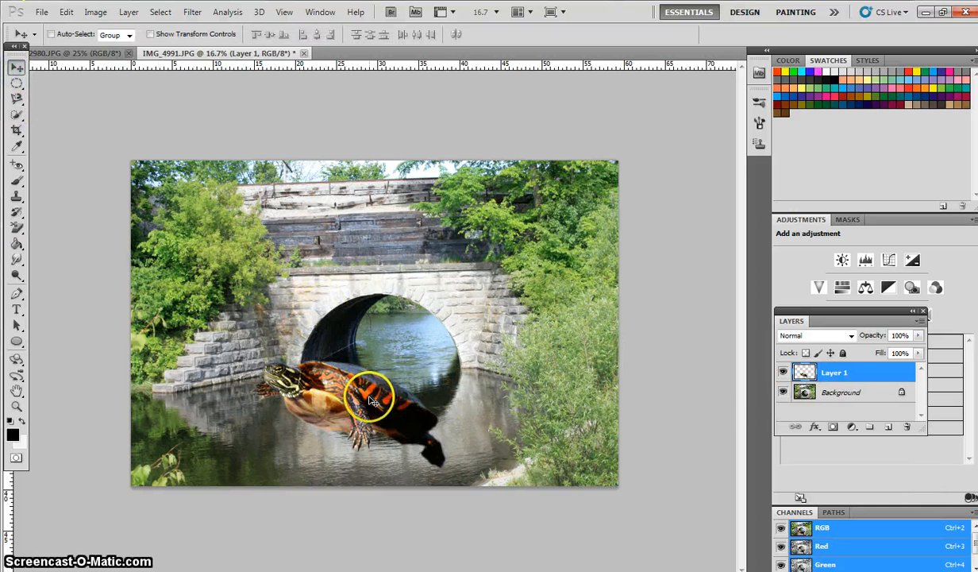
pyautogui.moveTo(361, 395)
pyautogui.mouseDown()
pyautogui.moveTo(349, 405)
pyautogui.moveTo(376, 399)
pyautogui.moveTo(367, 394)
pyautogui.mouseUp()
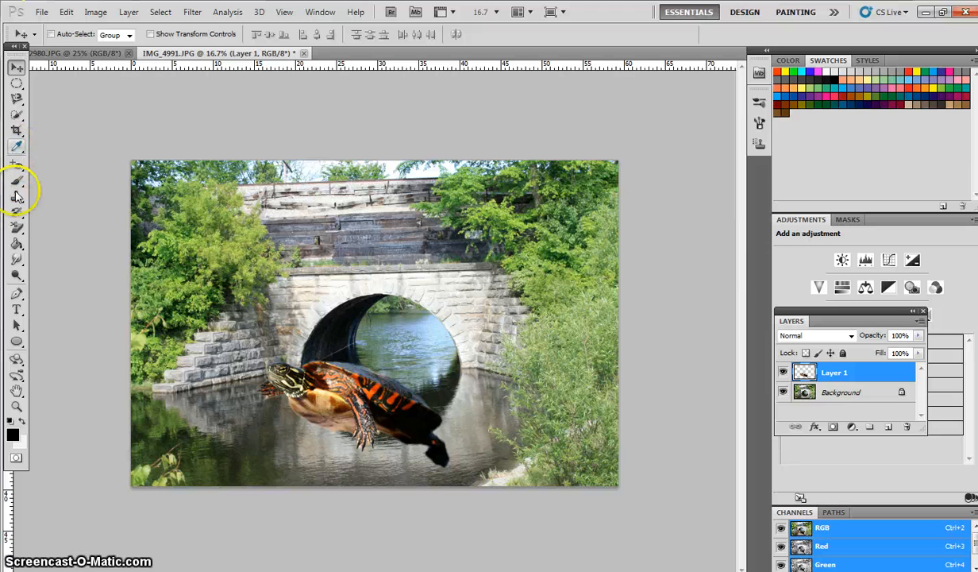
# - Fade out the turtle's lower legs and tail with a 600 px Eraser at 31% opacity, and move the turtle slightly down and left
pyautogui.click(18, 228)
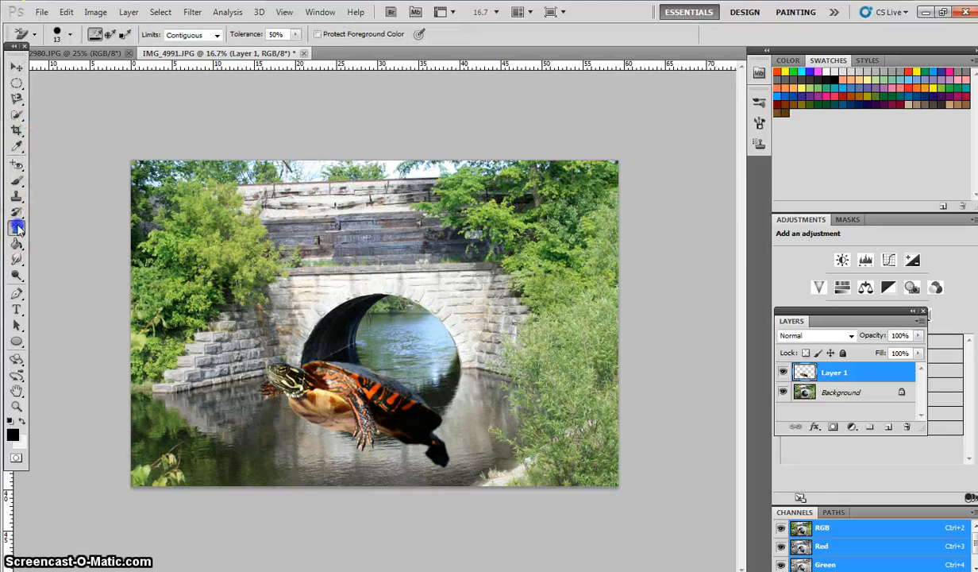
pyautogui.click(71, 225)
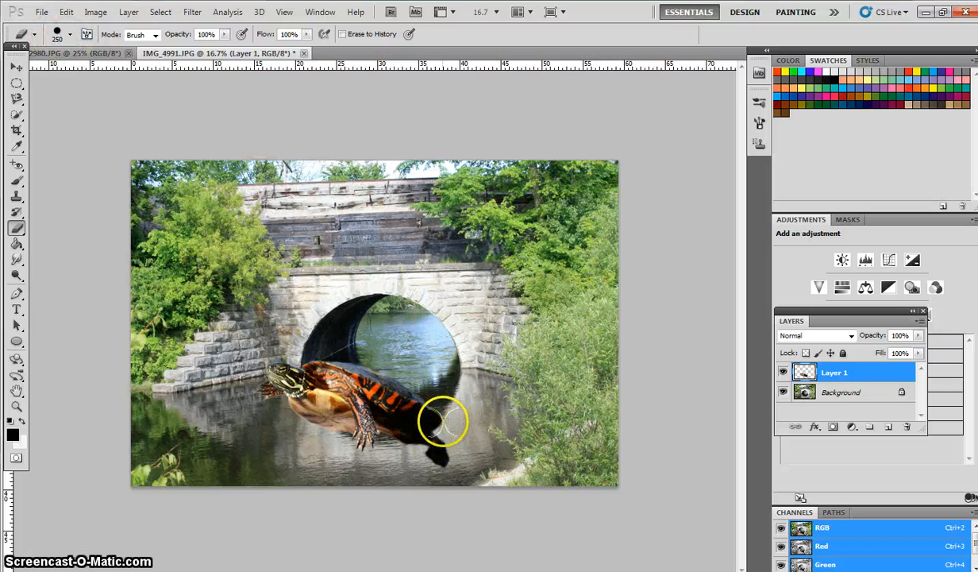
pyautogui.press(']')
pyautogui.press(']')
pyautogui.press(']')
pyautogui.press(']')
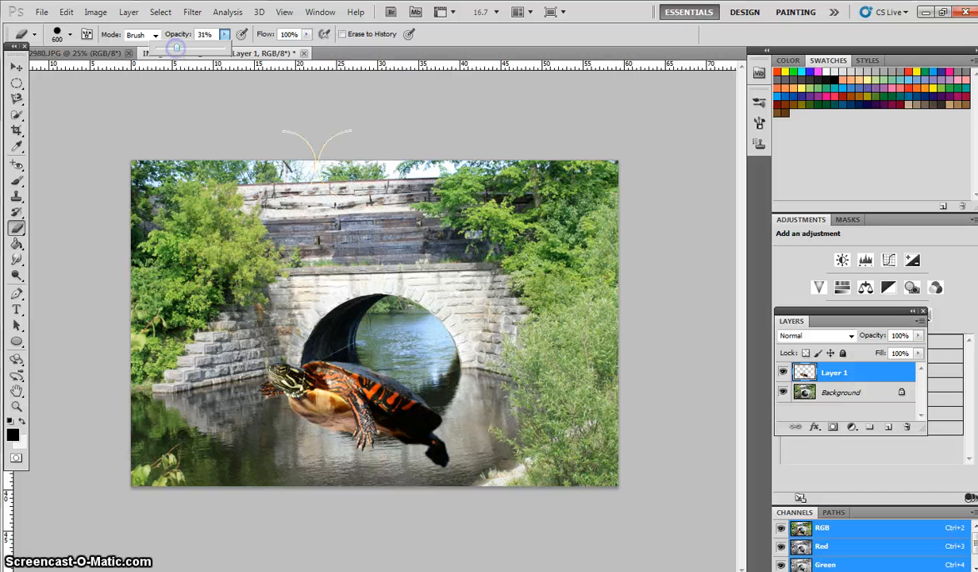
pyautogui.moveTo(457, 445)
pyautogui.mouseDown()
pyautogui.moveTo(319, 450)
pyautogui.moveTo(472, 453)
pyautogui.moveTo(326, 452)
pyautogui.mouseUp()
pyautogui.moveTo(425, 452)
pyautogui.mouseDown()
pyautogui.moveTo(327, 450)
pyautogui.moveTo(528, 454)
pyautogui.moveTo(286, 431)
pyautogui.moveTo(305, 451)
pyautogui.moveTo(547, 451)
pyautogui.mouseUp()
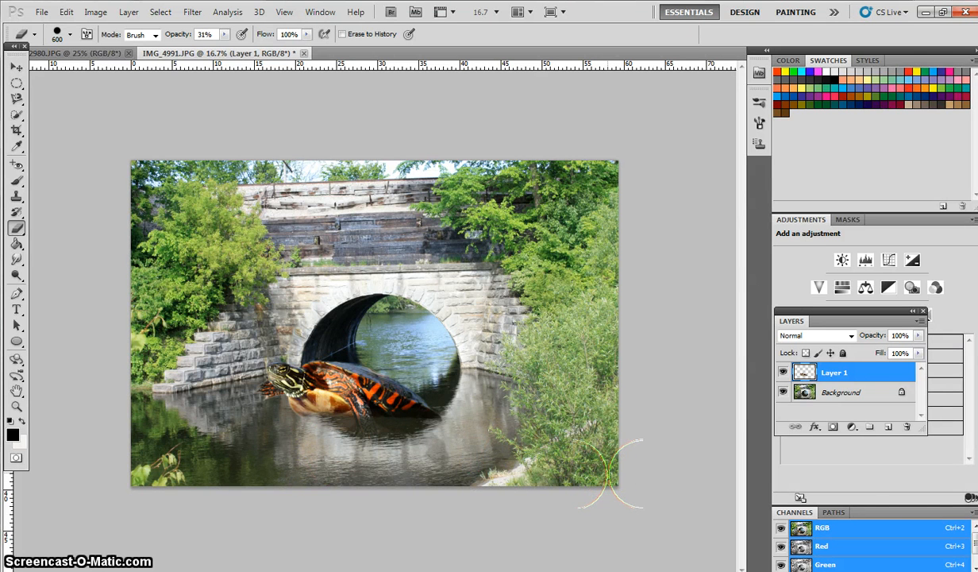
pyautogui.click(16, 68)
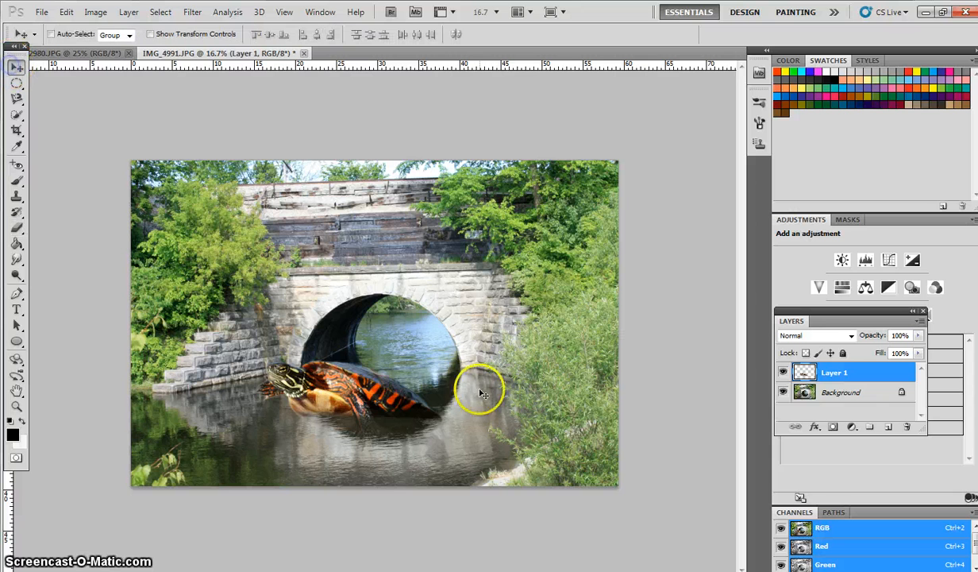
pyautogui.moveTo(373, 394)
pyautogui.mouseDown()
pyautogui.moveTo(346, 398)
pyautogui.moveTo(356, 410)
pyautogui.mouseUp()
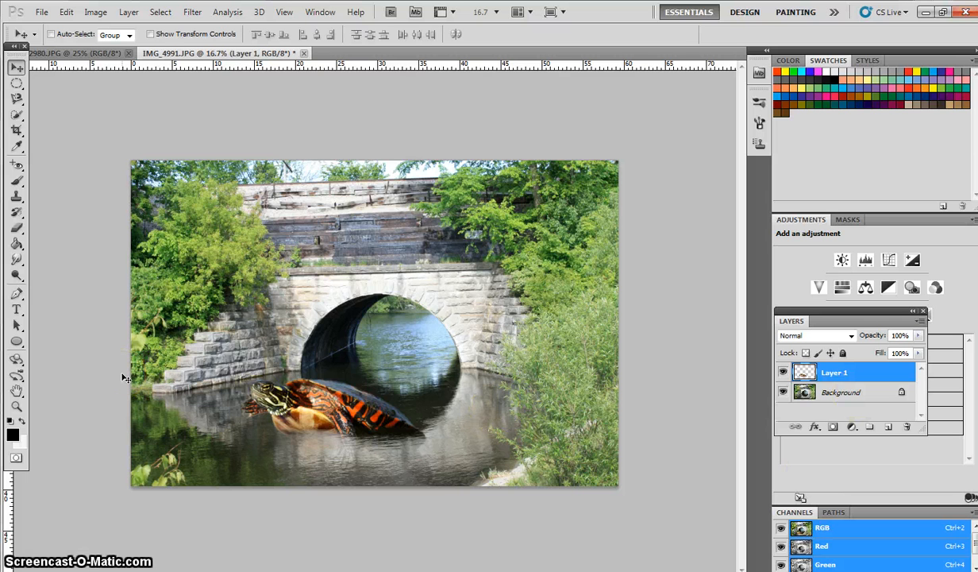
# - Select a rectangle around the turtle with the Rectangular Marquee tool and paste a copy of it onto a new layer
pyautogui.click(15, 85)
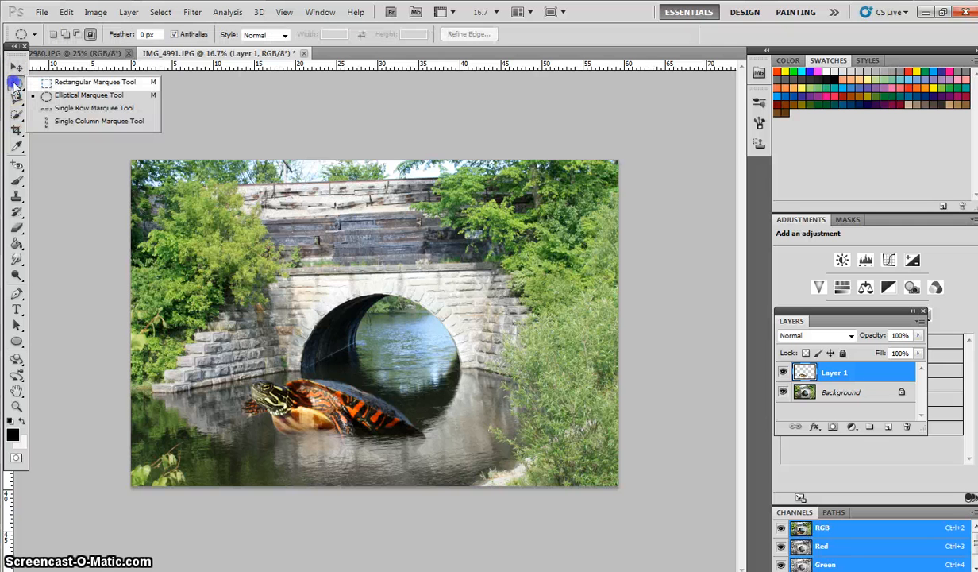
pyautogui.click(49, 85)
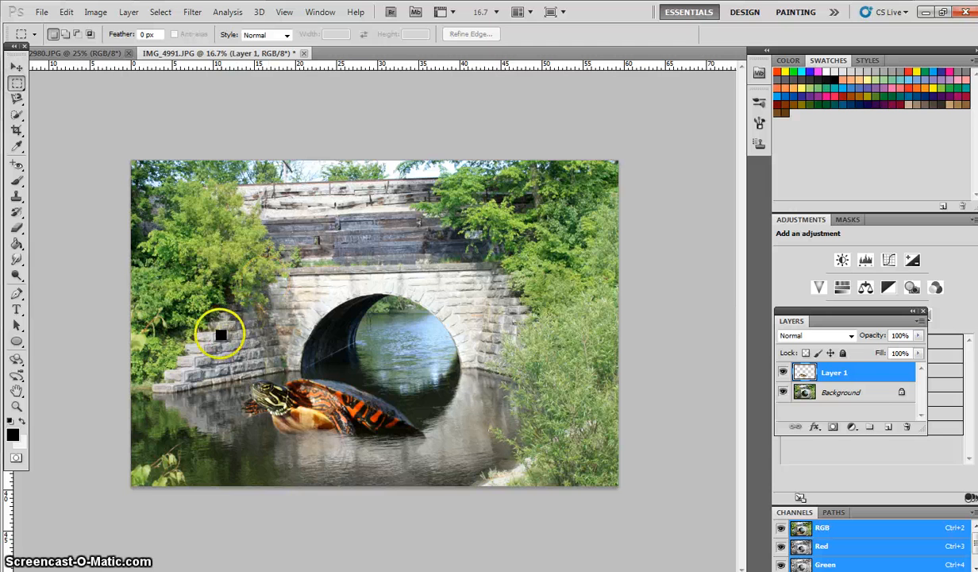
pyautogui.moveTo(221, 336); pyautogui.dragTo(359, 414)
pyautogui.moveTo(478, 482); pyautogui.dragTo(479, 463)
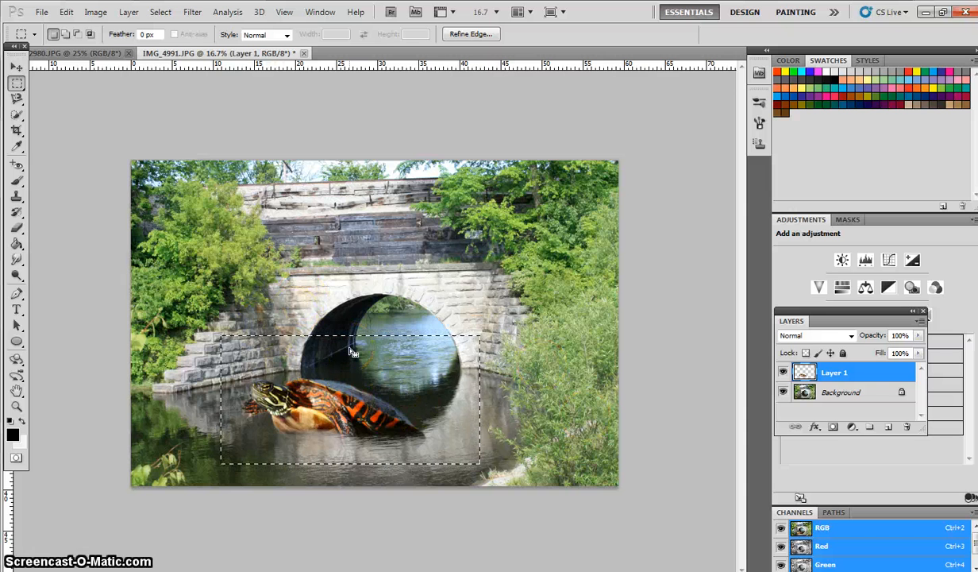
pyautogui.click(272, 288)
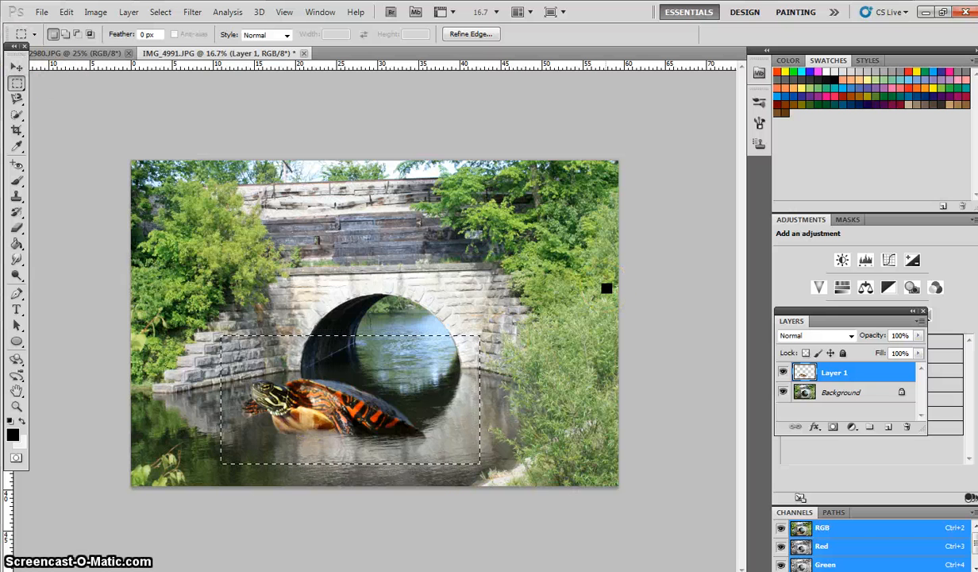
pyautogui.hotkey('ctrl', 'v')
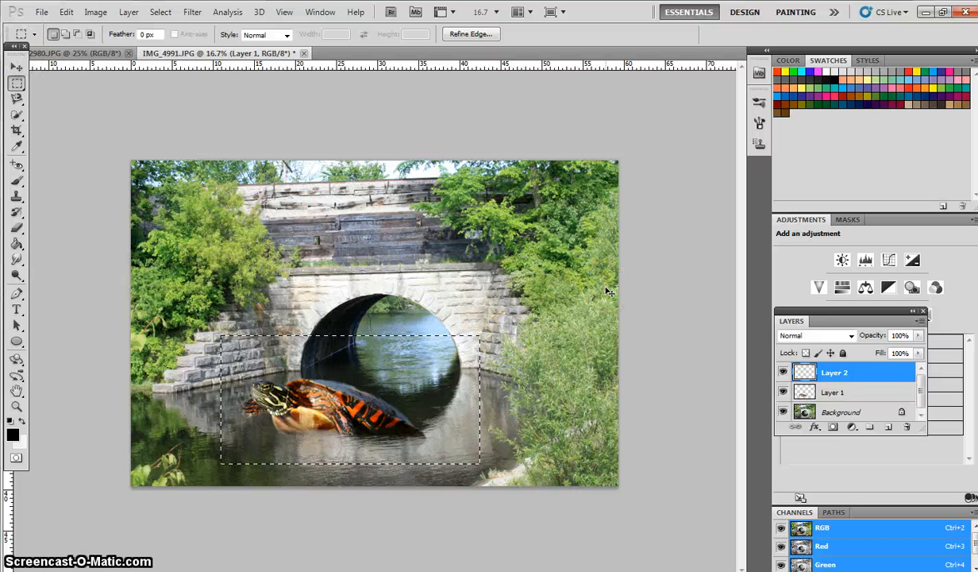
# - Flip the turtle copy on Layer 2 vertically with Free Transform and place it directly beneath the original turtle as a reflection
pyautogui.click(15, 68)
pyautogui.moveTo(321, 368); pyautogui.dragTo(301, 311)
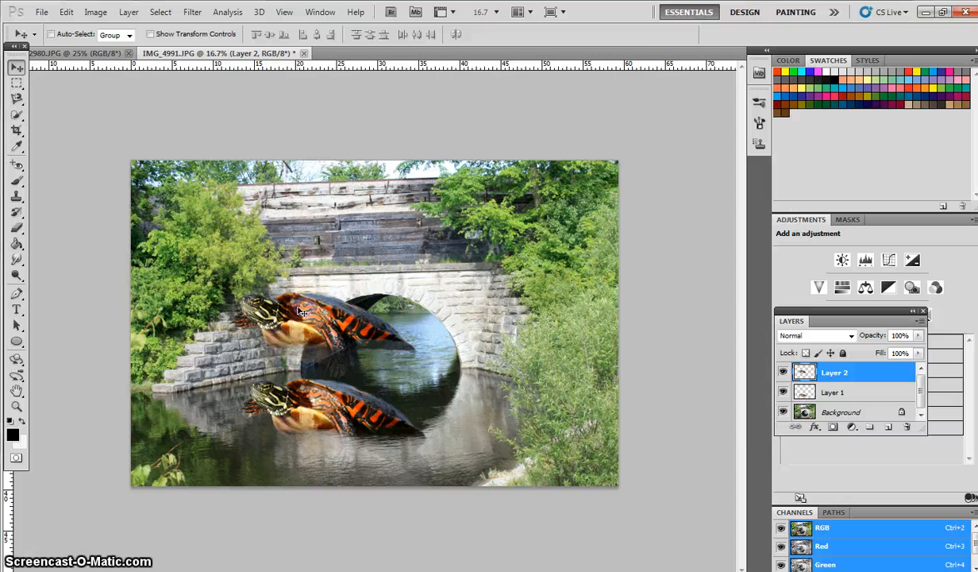
pyautogui.hotkey('ctrl', 't')
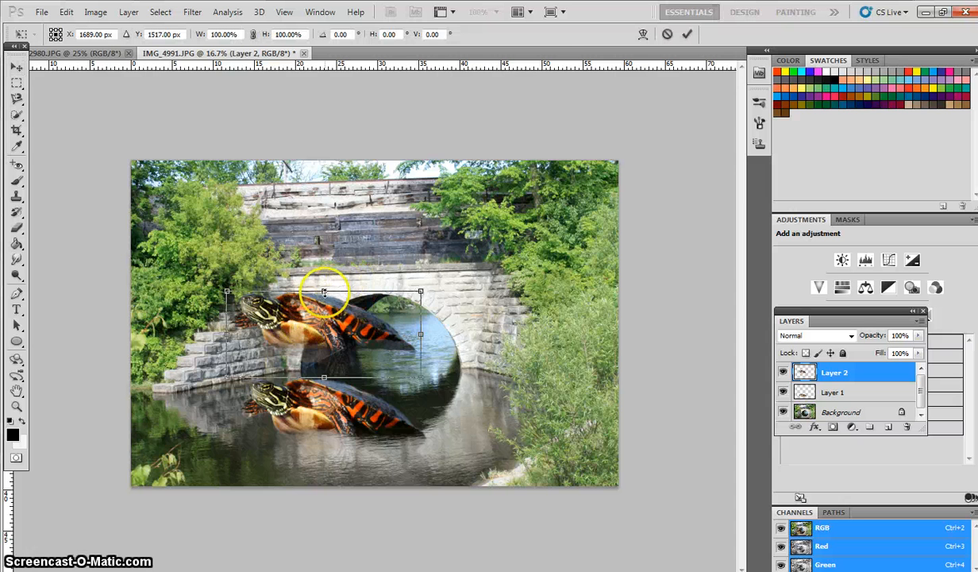
pyautogui.moveTo(325, 293); pyautogui.dragTo(274, 474)
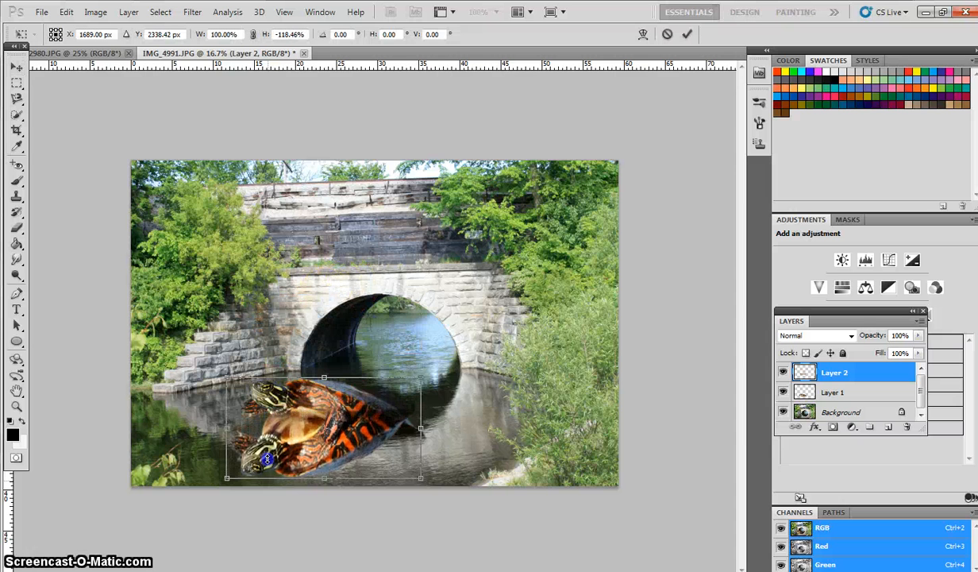
pyautogui.moveTo(309, 430); pyautogui.dragTo(319, 445)
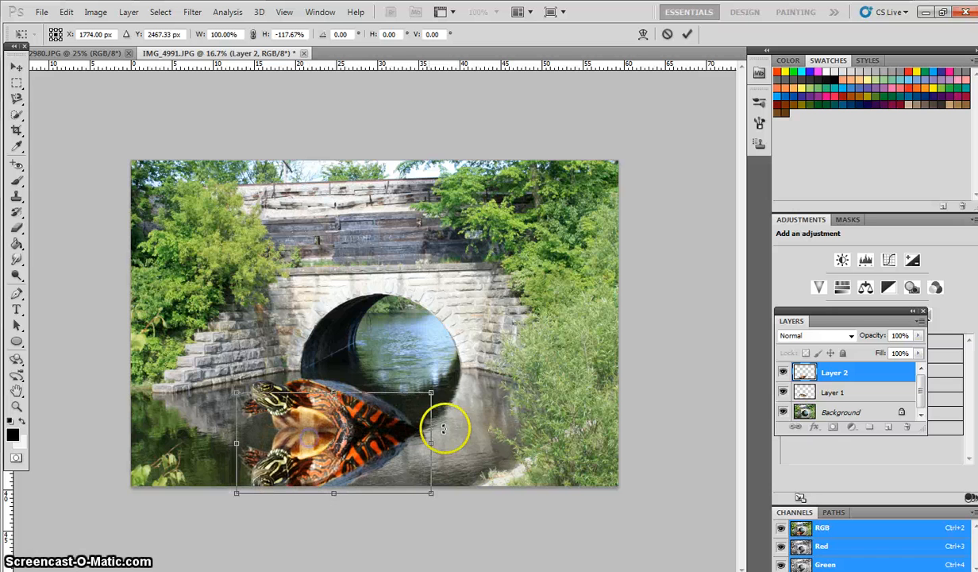
# - Rotate the flipped turtle slightly, squash it to about 102% width and -77% height against the turtle's underside, and apply the transform
pyautogui.moveTo(443, 390); pyautogui.dragTo(442, 390)
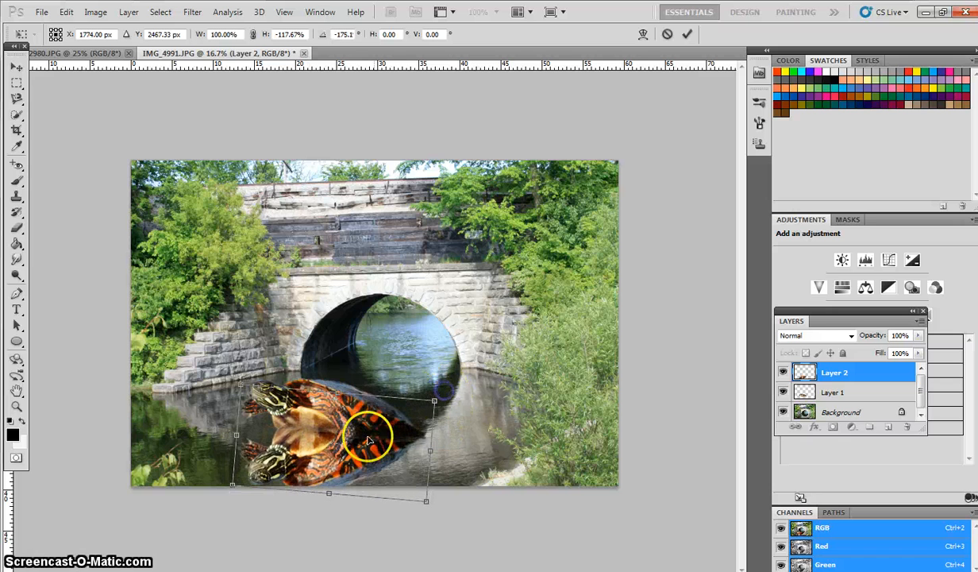
pyautogui.moveTo(426, 502)
pyautogui.mouseDown()
pyautogui.moveTo(427, 487)
pyautogui.moveTo(415, 486)
pyautogui.moveTo(429, 486)
pyautogui.mouseUp()
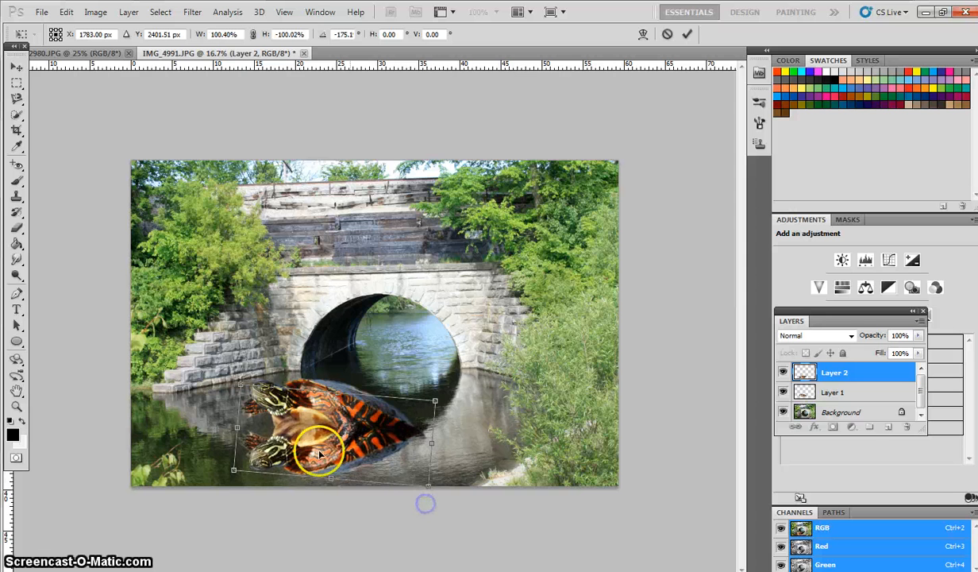
pyautogui.moveTo(239, 385); pyautogui.dragTo(243, 390)
pyautogui.moveTo(366, 466); pyautogui.dragTo(369, 466)
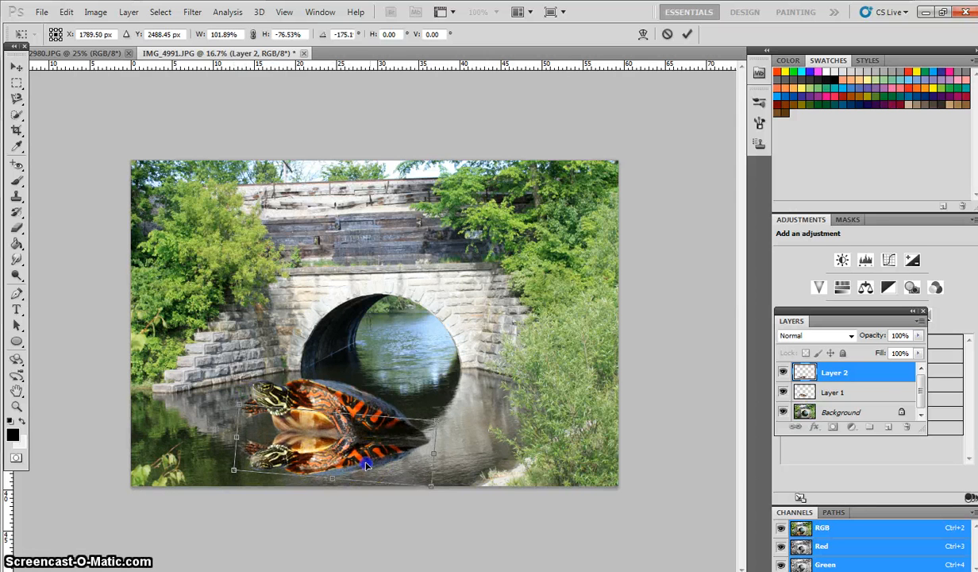
pyautogui.moveTo(460, 422); pyautogui.dragTo(461, 419)
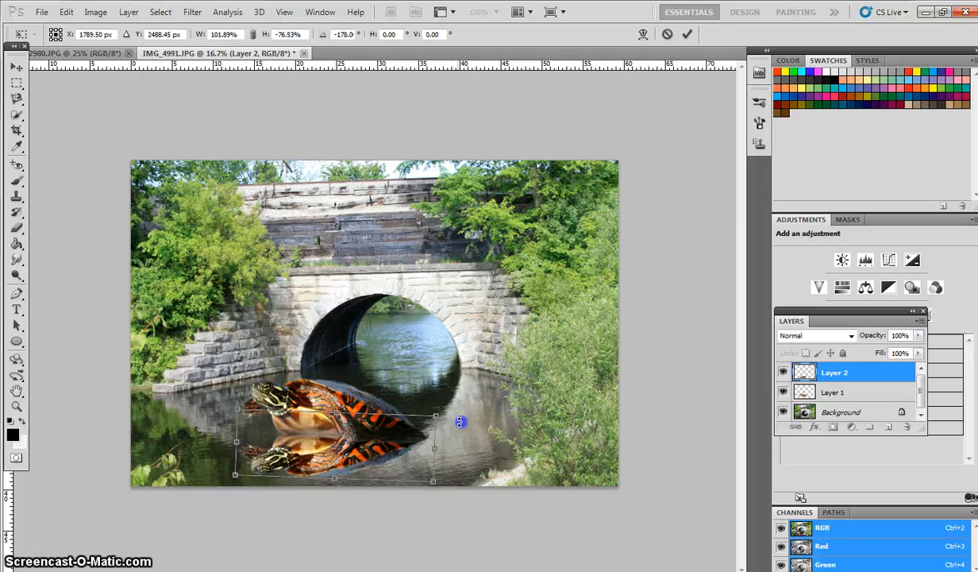
pyautogui.doubleClick(390, 419)
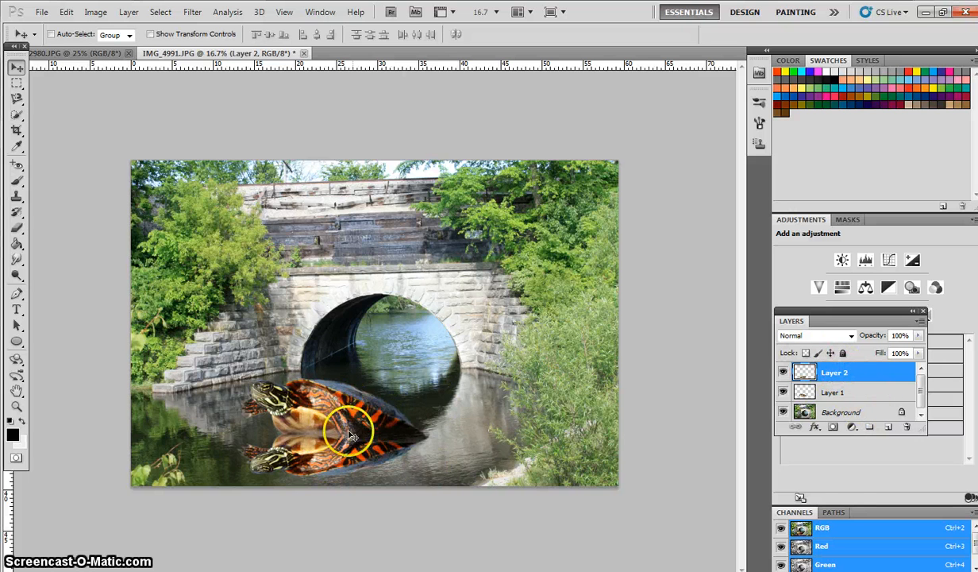
# - Lower the opacity of the reflection on Layer 2 to 36%
pyautogui.click(918, 335)
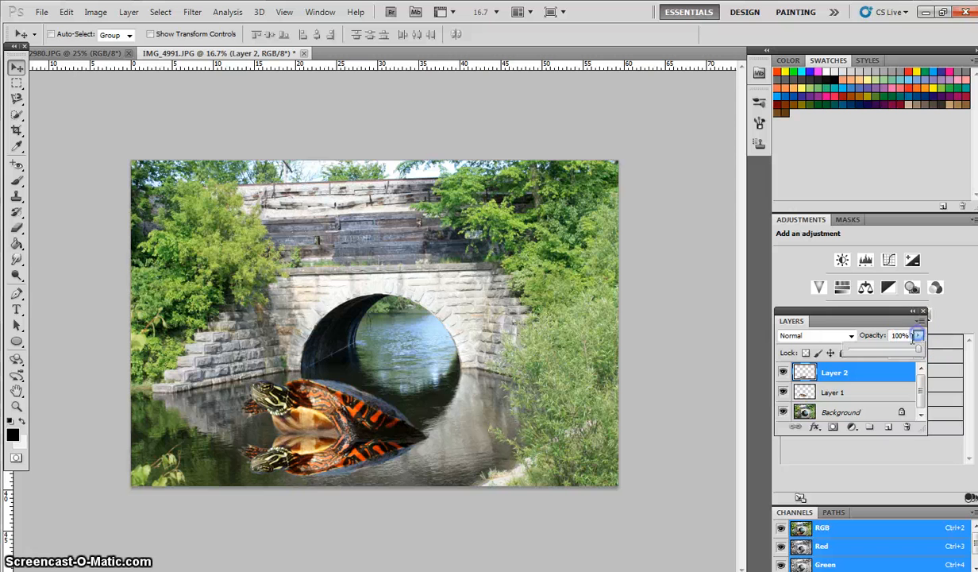
pyautogui.moveTo(918, 351); pyautogui.dragTo(879, 357)
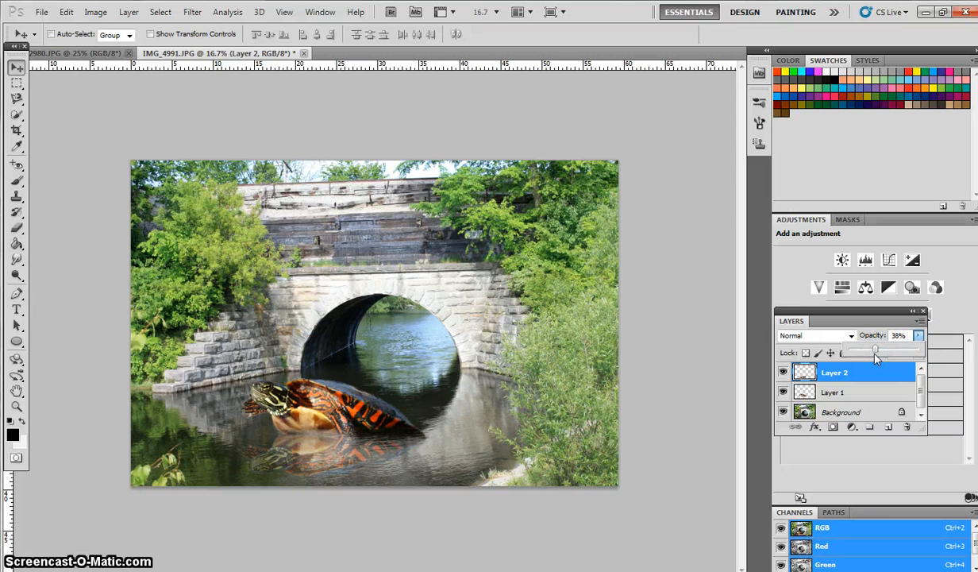
pyautogui.click(877, 357)
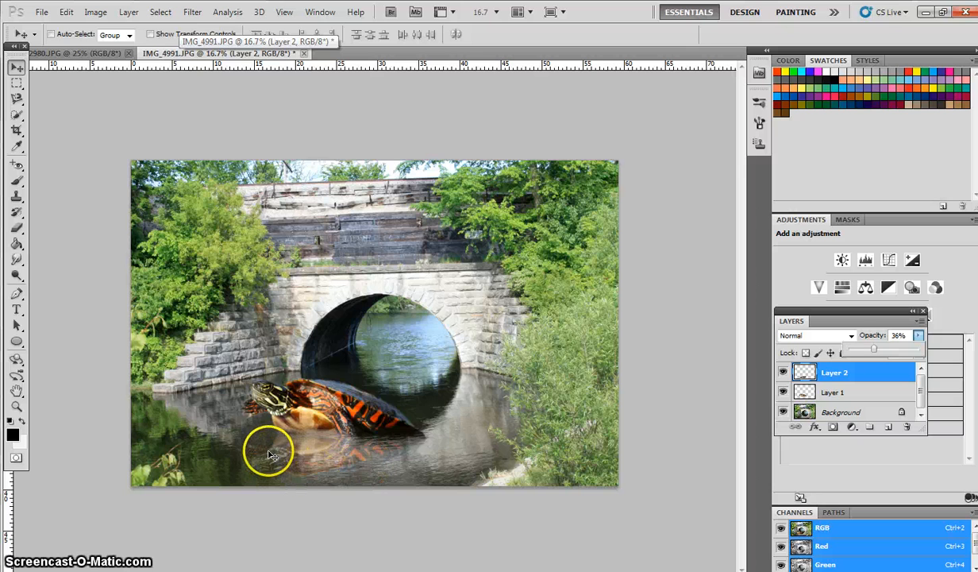
# - Distort the reflection on Layer 2 with Liquify, pushing small ripples through its head and shell using a brush size of 106
pyautogui.click(828, 373)
pyautogui.click(192, 12)
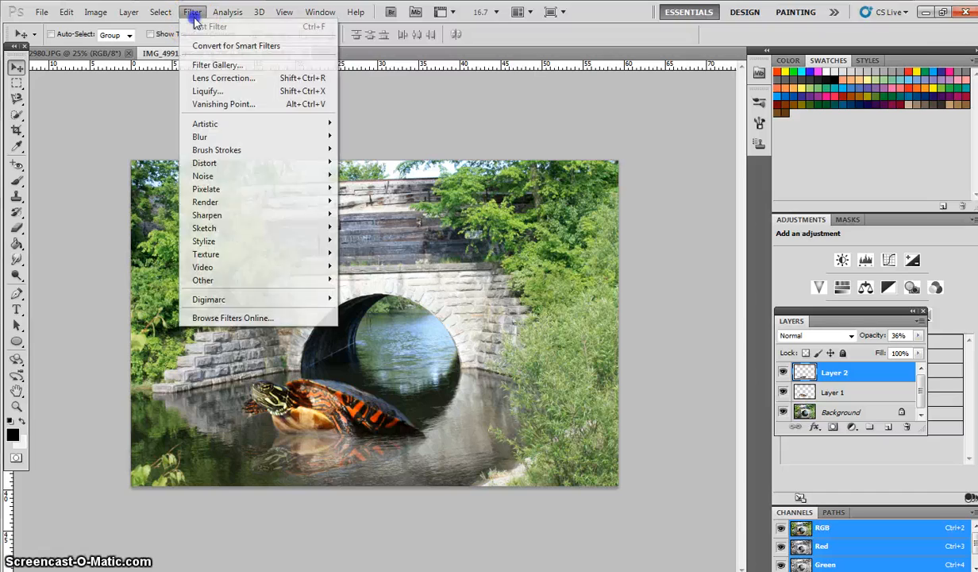
pyautogui.click(208, 91)
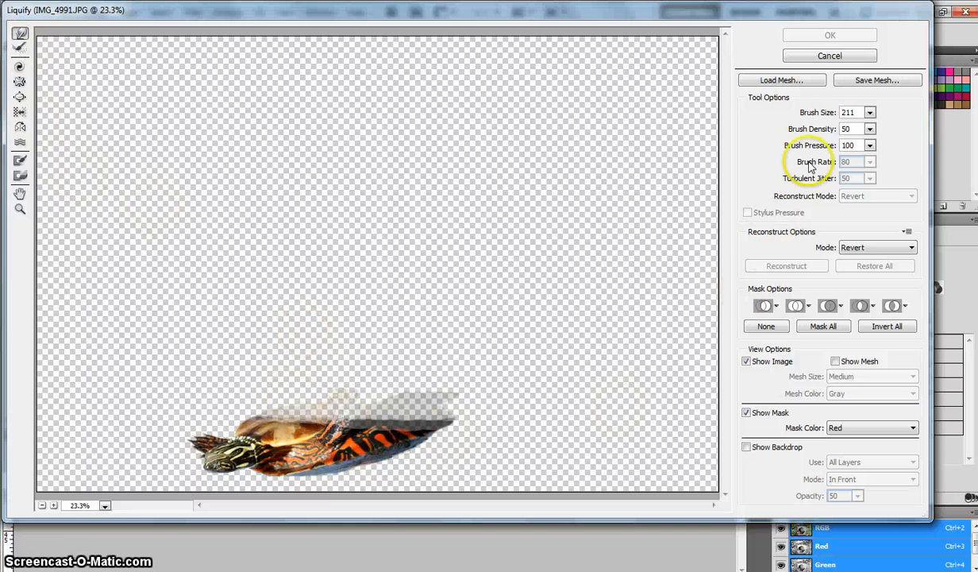
pyautogui.click(871, 112)
pyautogui.moveTo(811, 130); pyautogui.dragTo(810, 132)
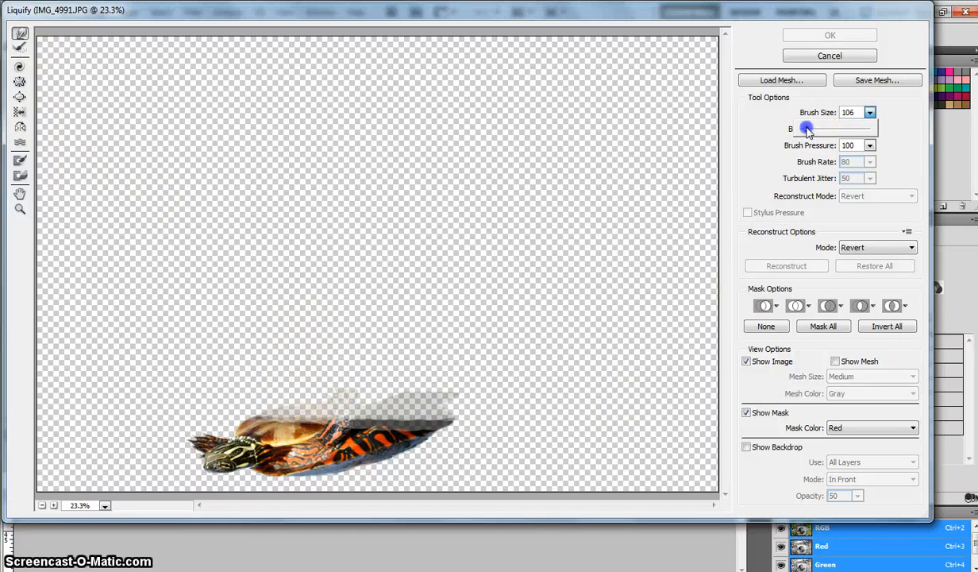
pyautogui.moveTo(230, 433); pyautogui.dragTo(267, 446)
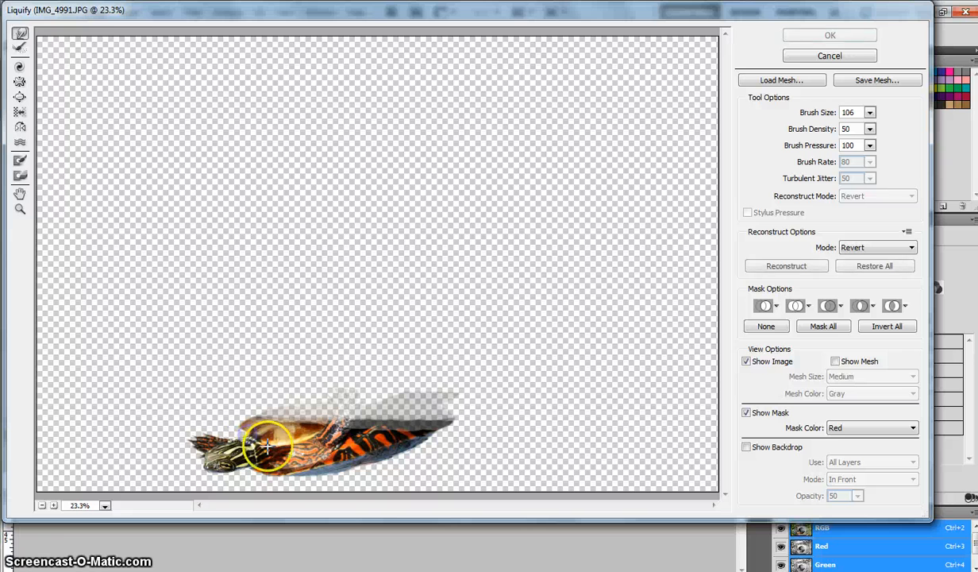
pyautogui.moveTo(183, 433)
pyautogui.mouseDown()
pyautogui.moveTo(311, 466)
pyautogui.moveTo(301, 458)
pyautogui.moveTo(370, 444)
pyautogui.mouseUp()
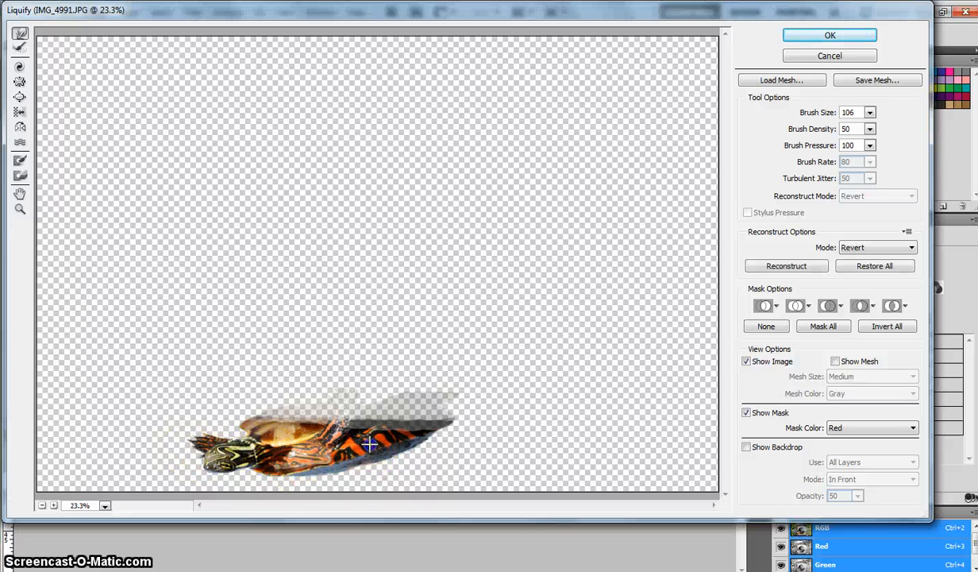
pyautogui.moveTo(315, 425); pyautogui.dragTo(427, 490)
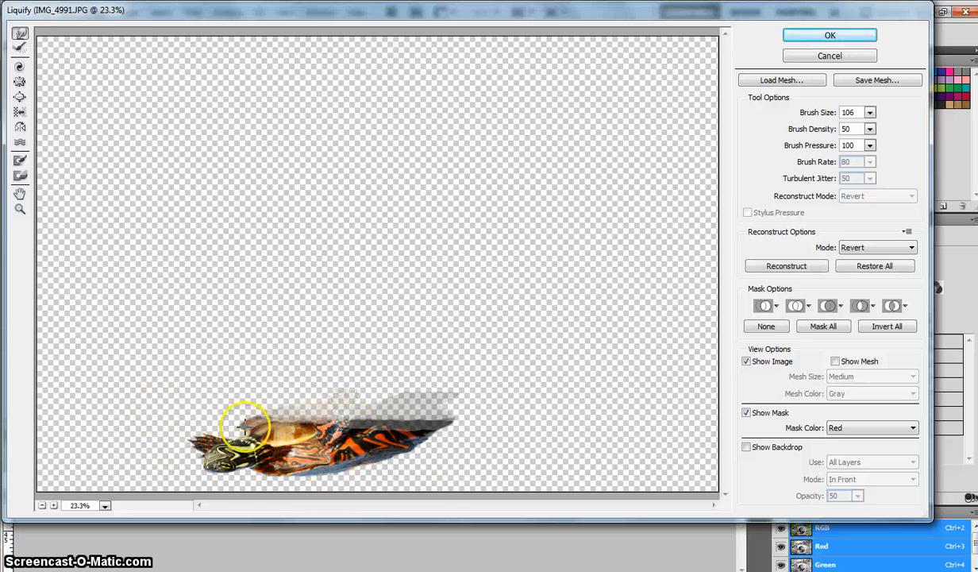
pyautogui.moveTo(240, 425); pyautogui.dragTo(239, 426)
pyautogui.click(858, 35)
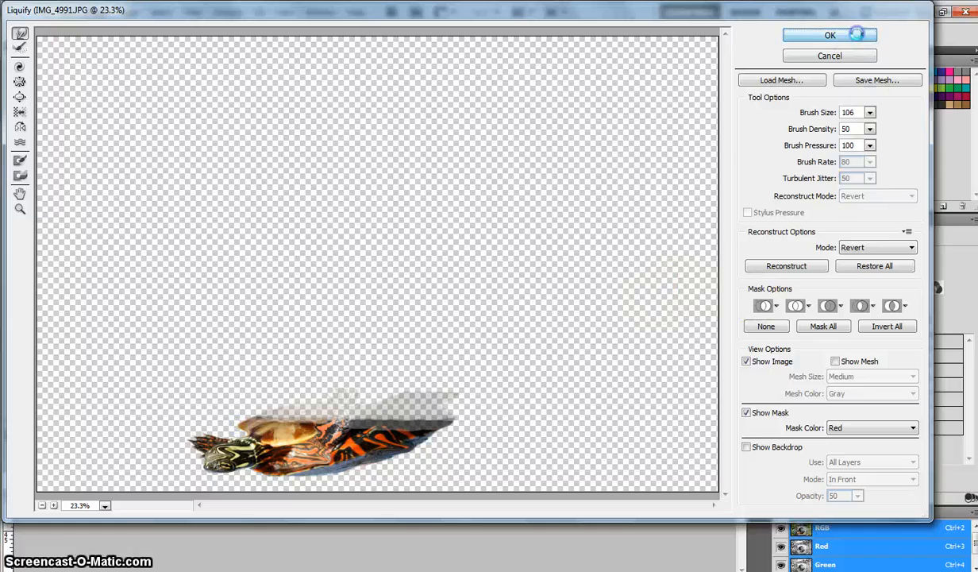